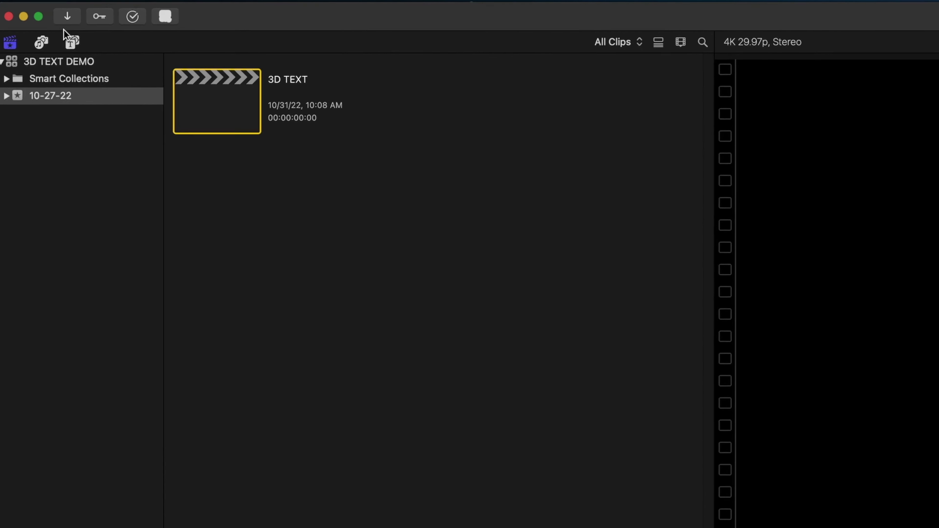
Append the 3D > Custom 3D title to the timeline and select it
click(28, 27)
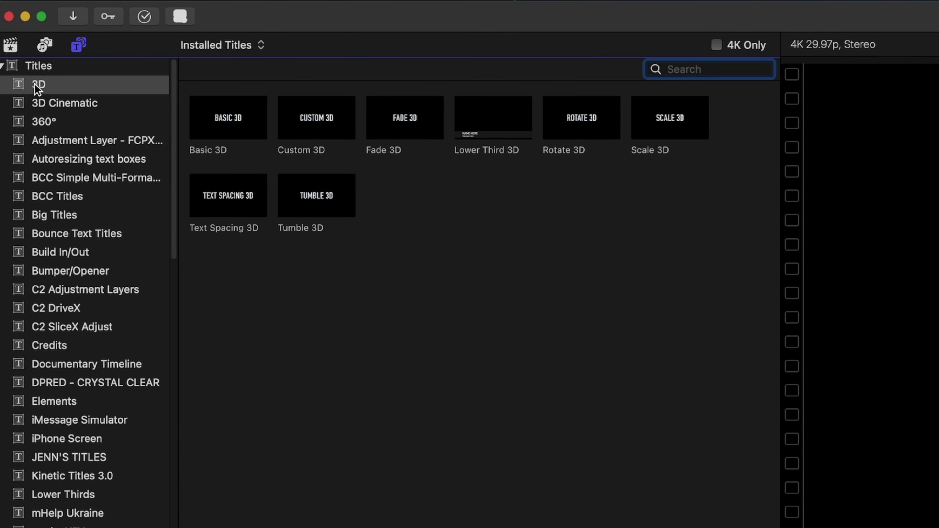
click(312, 117)
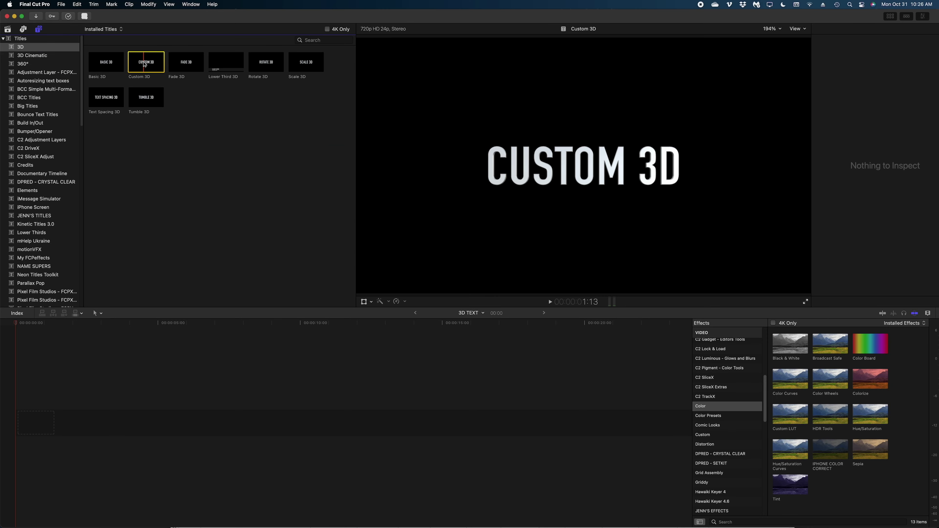
key(e)
click(56, 422)
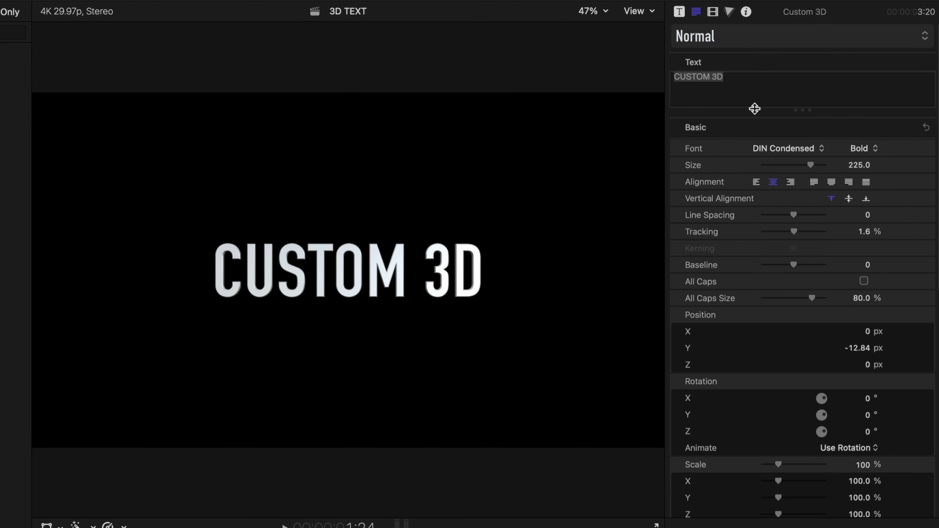
Replace the placeholder text with "Let's Create 3D Text!"
click(733, 82)
text(Let's )
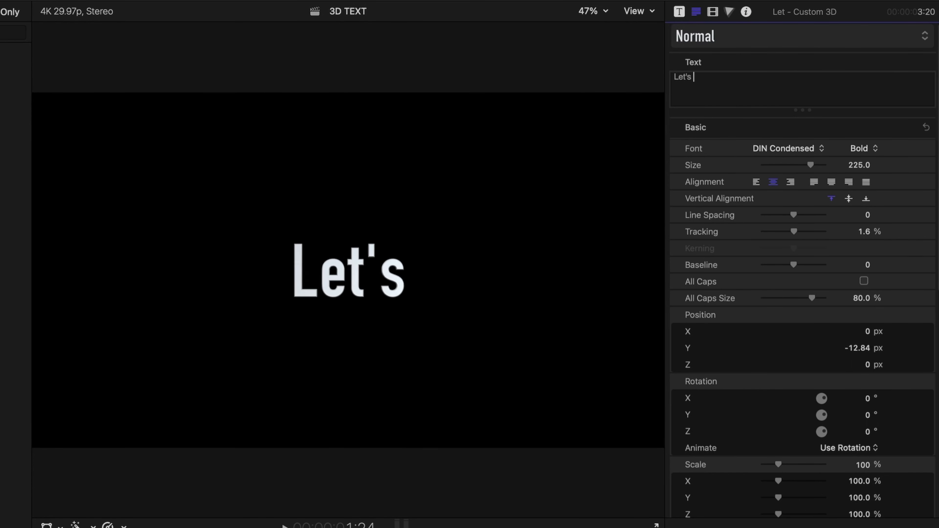
text(Create 3D Text)
key(BackSpace)
key(BackSpace)
text(te 3D Text)
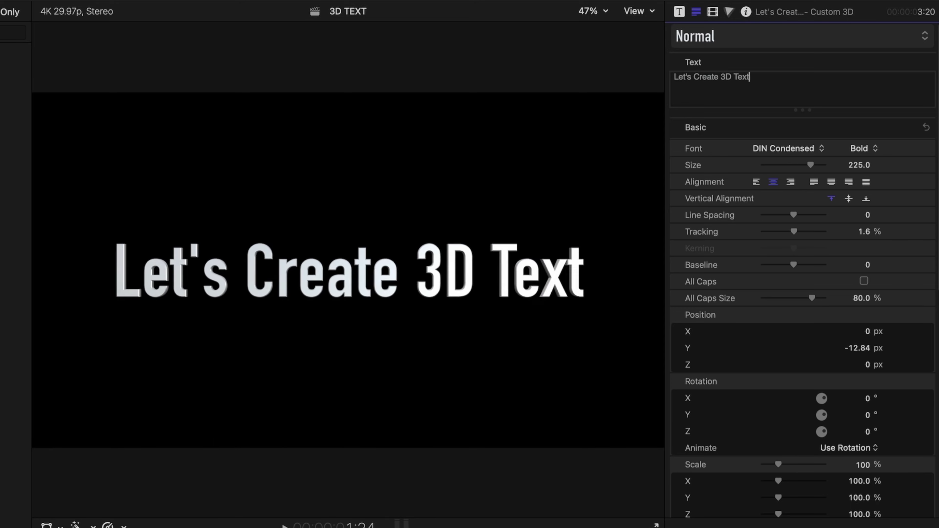
text(!)
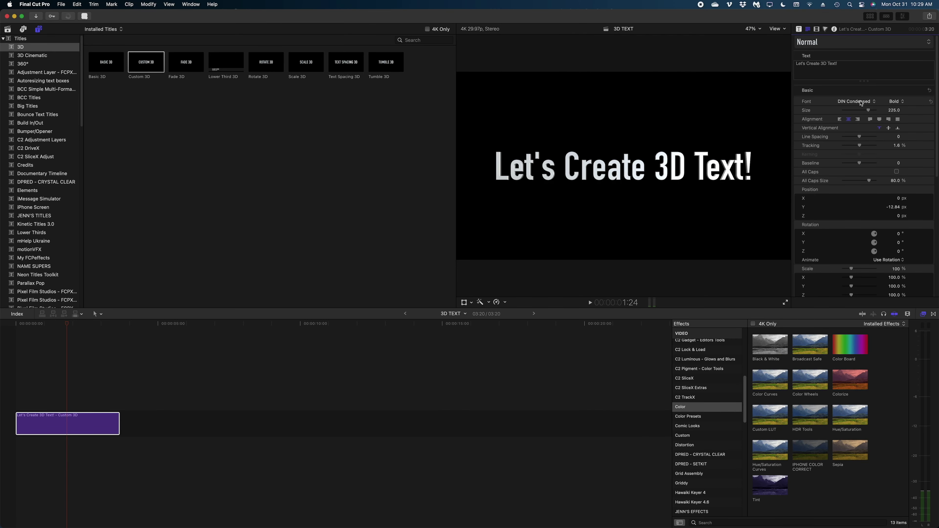
Set the title font to AppleGothic at size 141
click(855, 101)
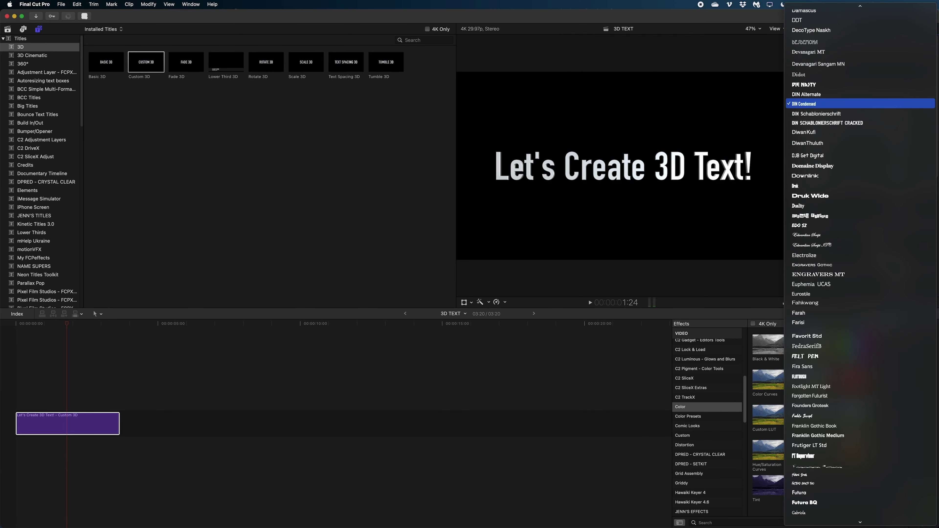
key(a)
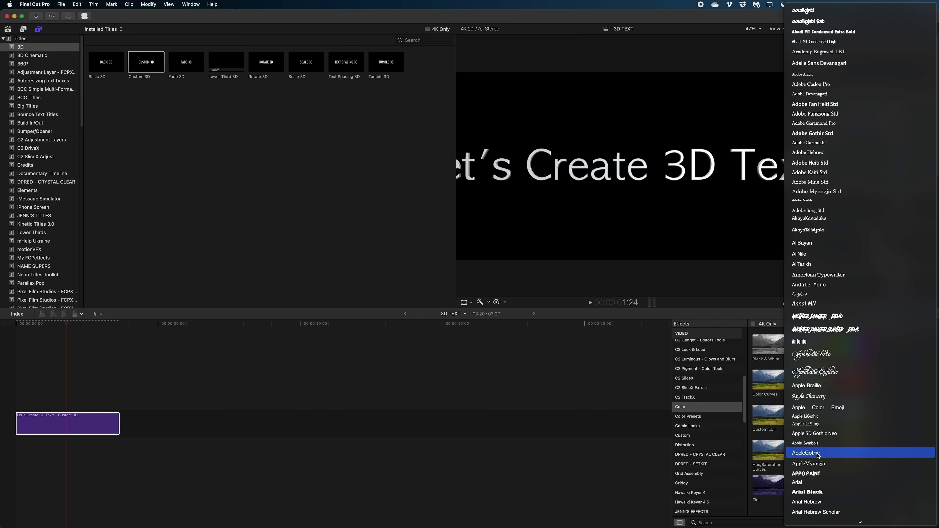
click(756, 107)
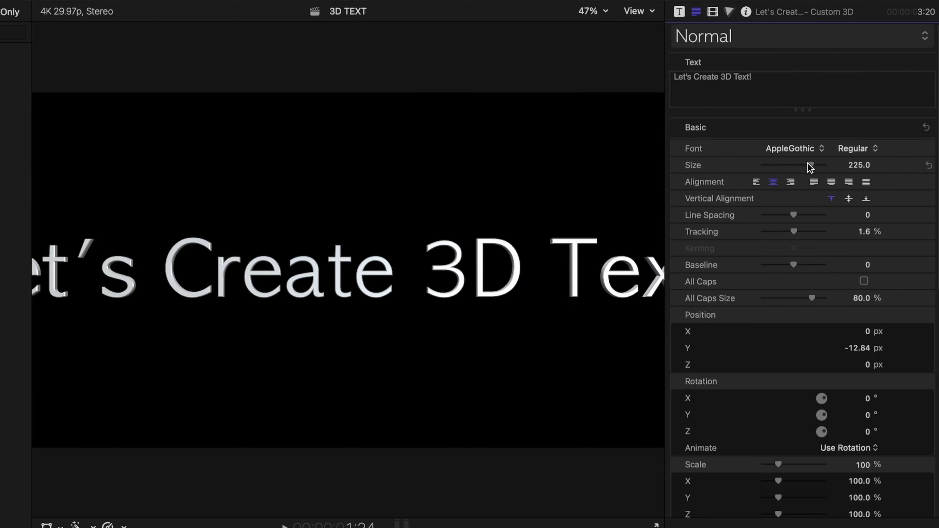
drag(867, 109, 857, 110)
drag(788, 169, 789, 169)
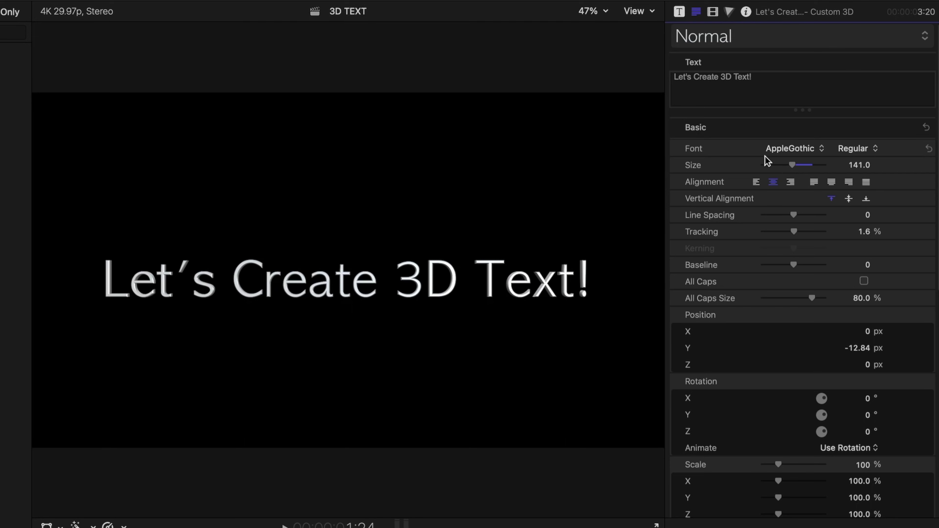
Deepen the 3D text extrusion to a Depth of 29
scroll(761, 169, down, 6)
scroll(762, 172, down, 8)
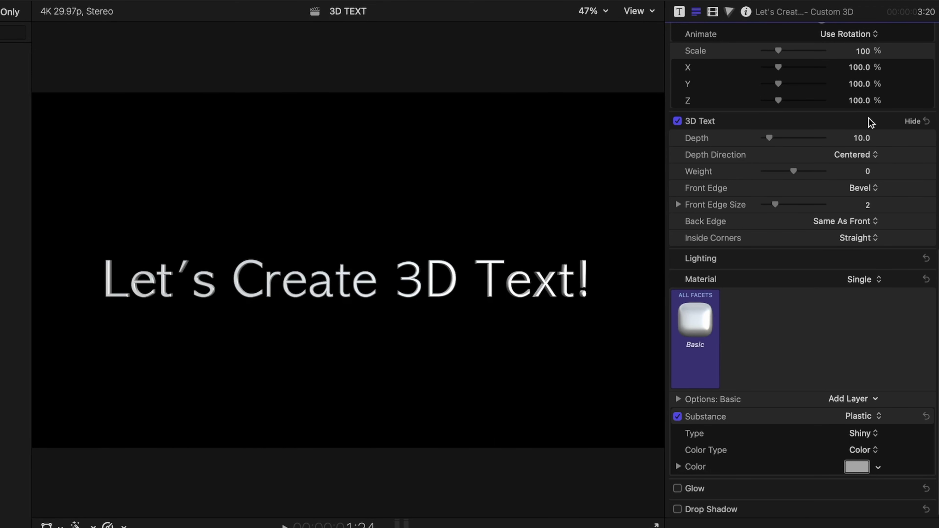
click(913, 122)
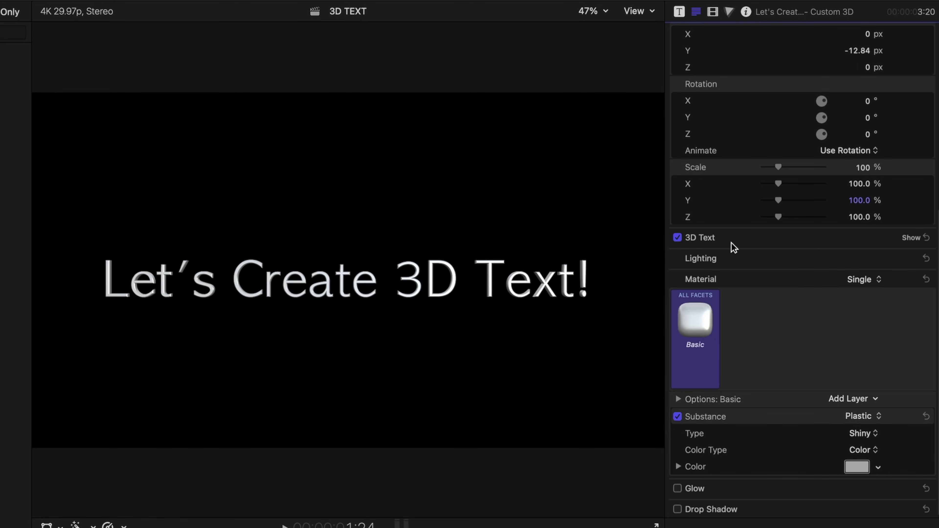
click(910, 238)
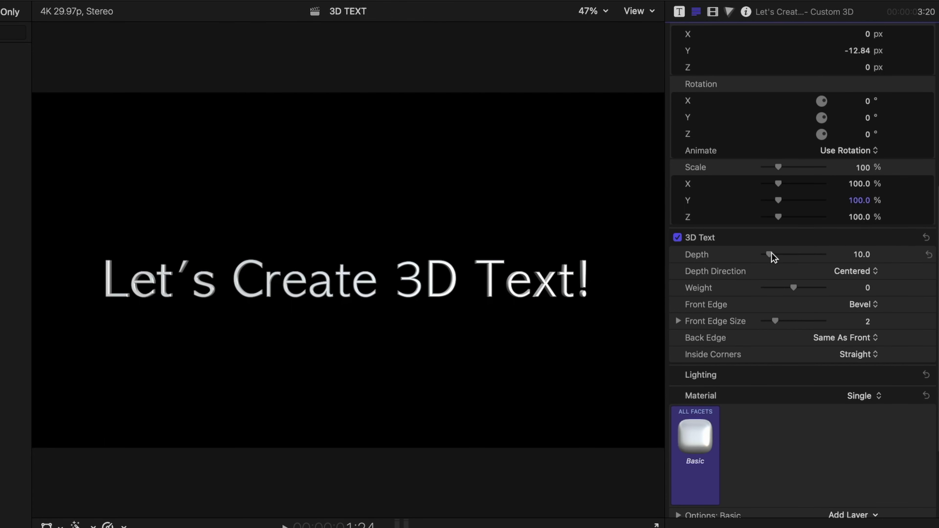
drag(769, 254, 781, 251)
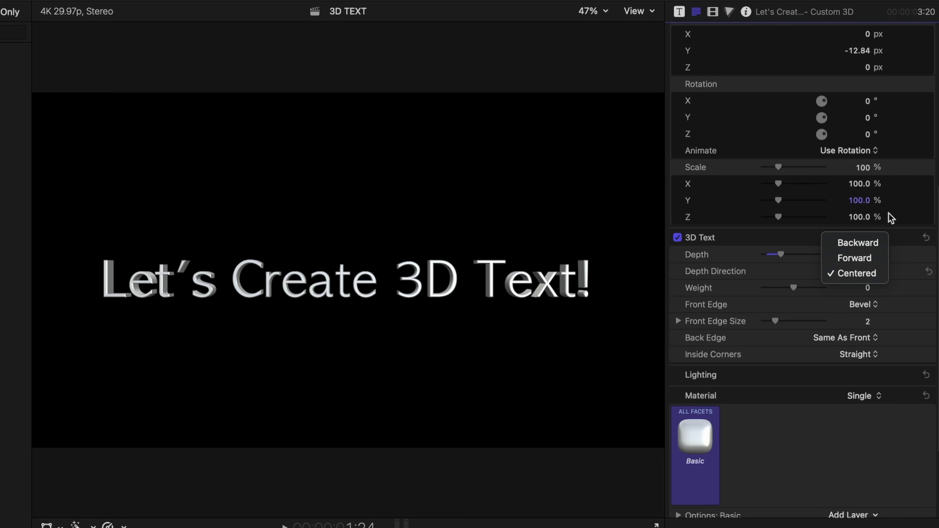
Try Backward and Forward, set Depth Direction to Centered, and raise Weight to 2.0
click(856, 242)
click(852, 271)
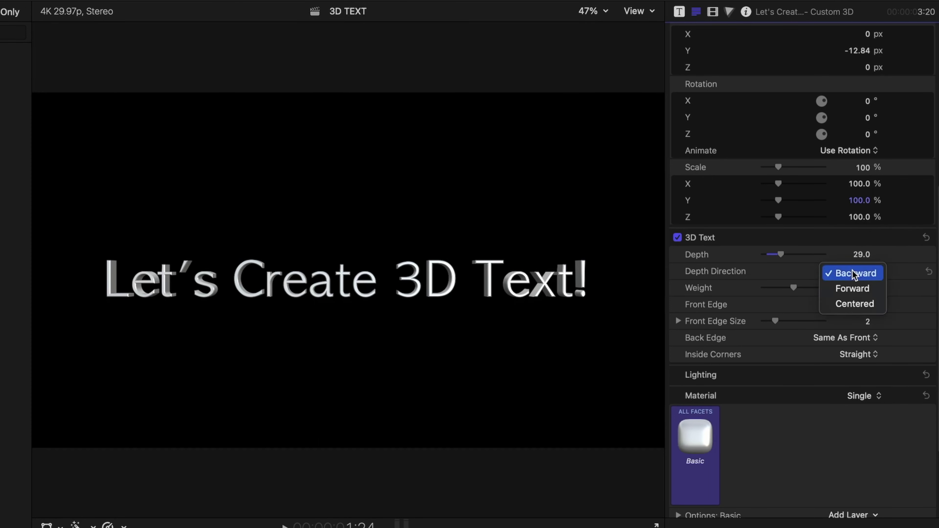
click(854, 288)
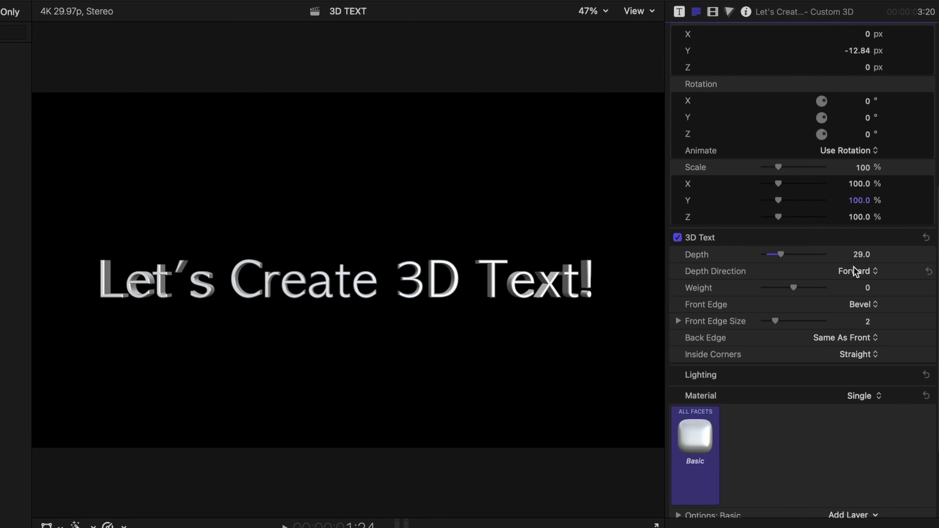
click(854, 270)
click(855, 290)
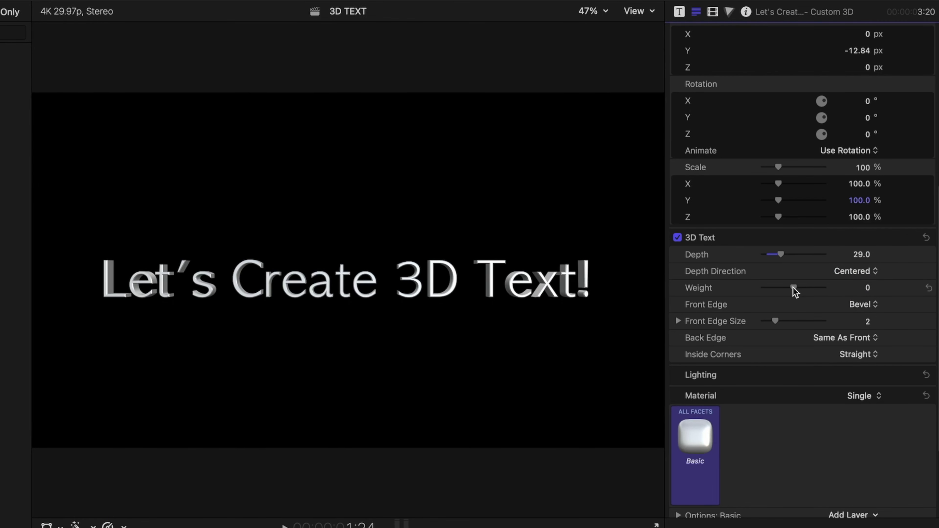
mouse_move(793, 287)
mouse_down()
mouse_move(814, 288)
mouse_move(778, 290)
mouse_move(805, 291)
mouse_up()
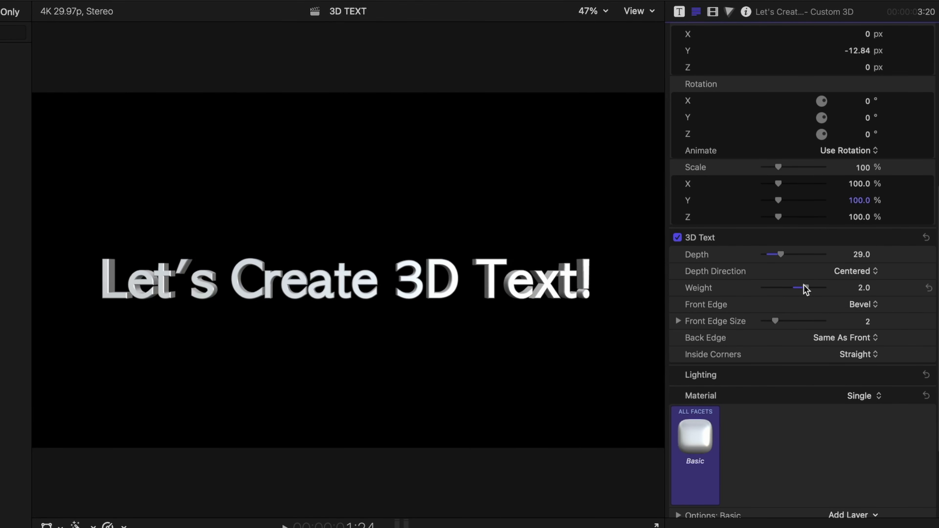
click(857, 303)
Try Square, Concave, Ridge and Square Ring front edges, then return to Square
click(853, 283)
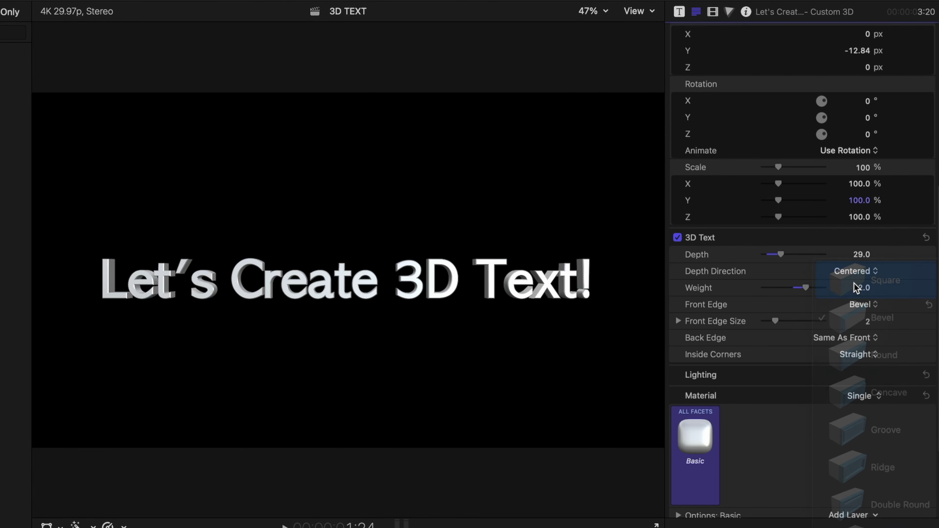
click(863, 304)
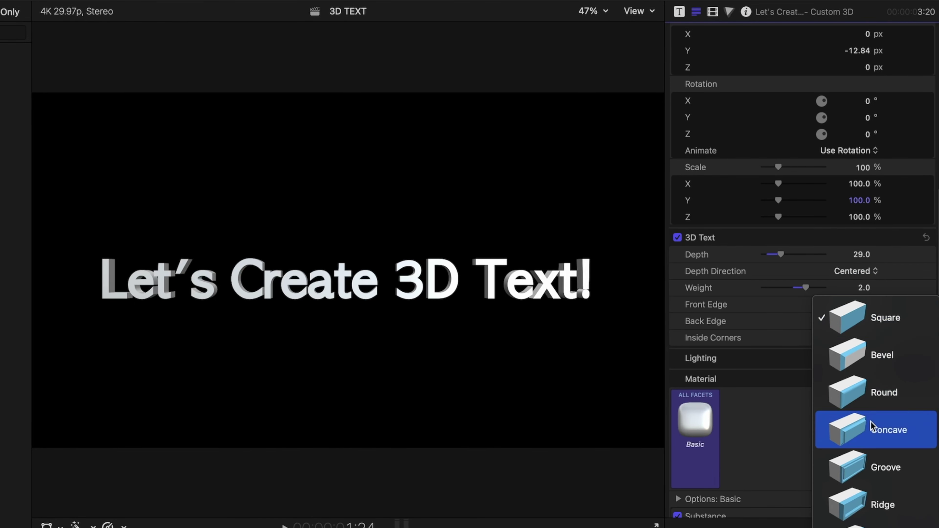
click(857, 435)
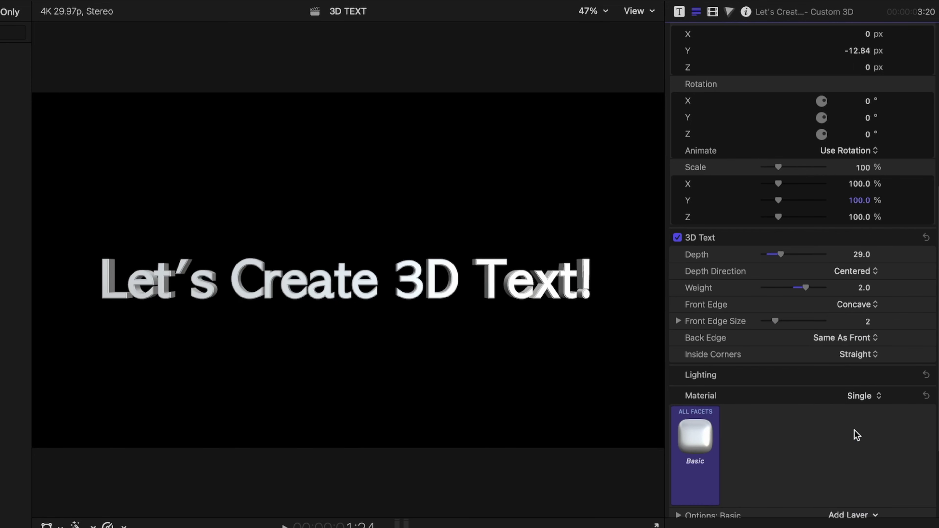
click(852, 307)
click(840, 400)
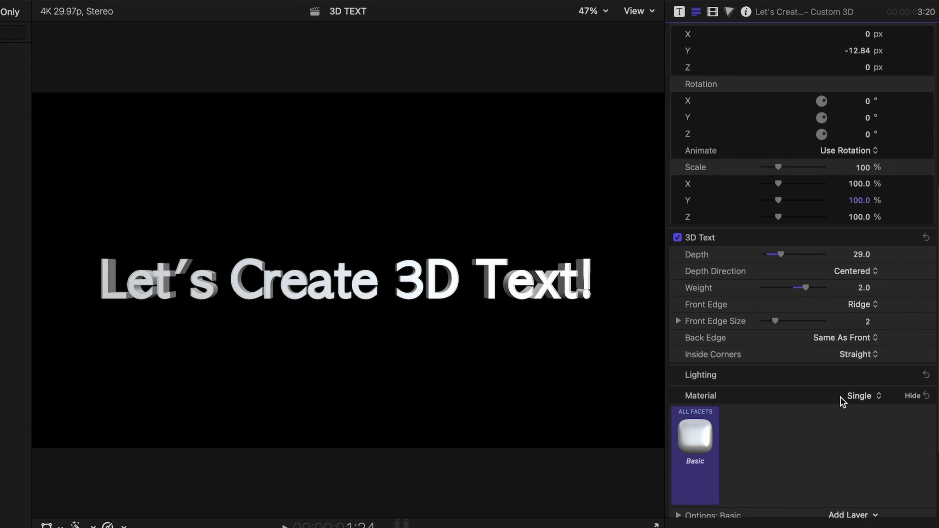
click(864, 306)
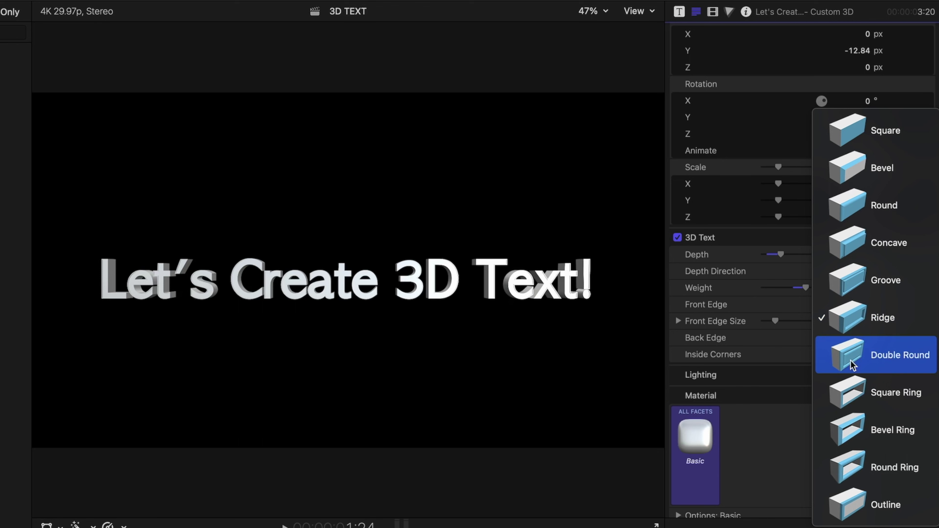
click(848, 392)
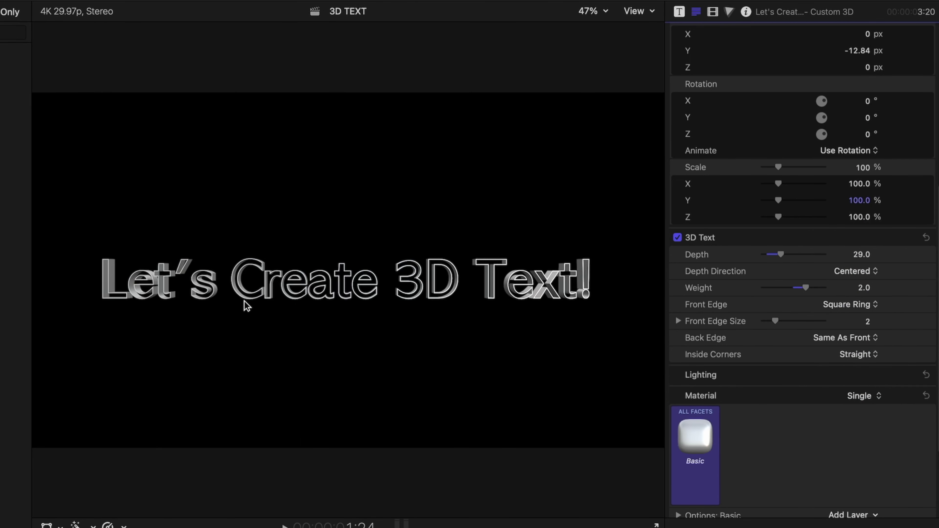
mouse_move(779, 321)
mouse_down()
mouse_move(804, 322)
mouse_move(770, 323)
mouse_move(785, 325)
mouse_up()
click(863, 295)
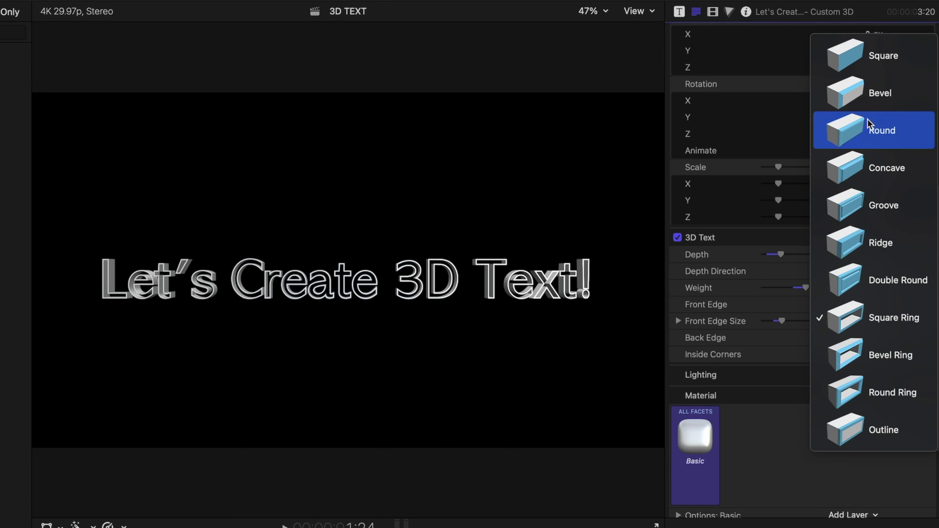
click(851, 59)
Give the back edge a size-3 Ridge, viewing it at 112° Y rotation before resetting
scroll(920, 342, up, 3)
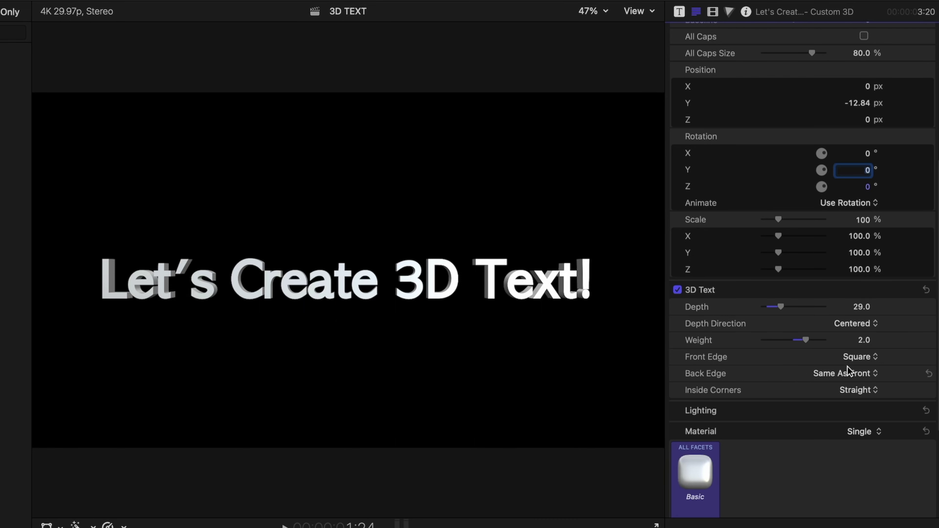
click(858, 375)
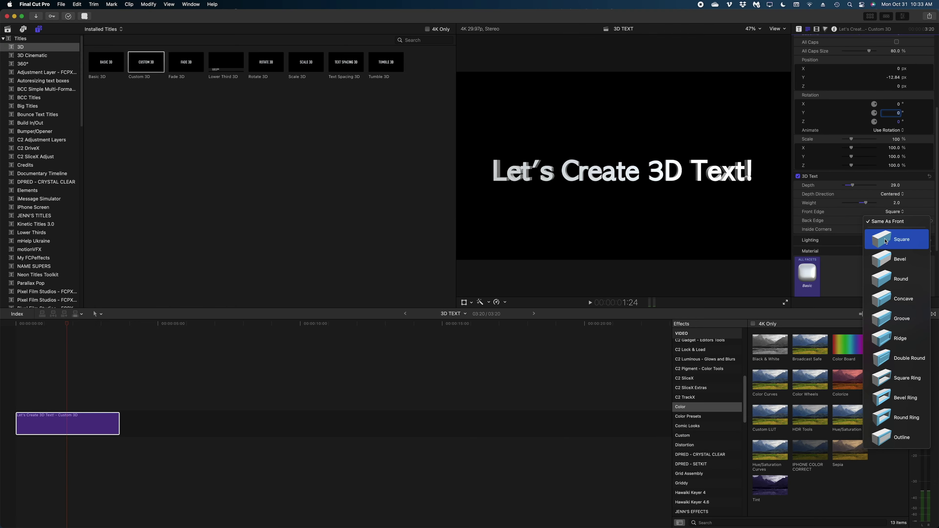
click(889, 338)
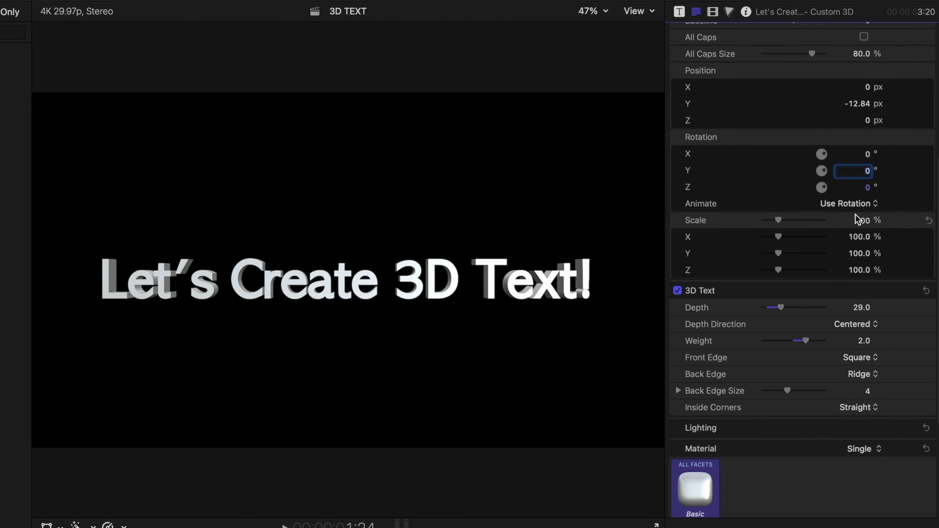
scroll(867, 177, up, 3)
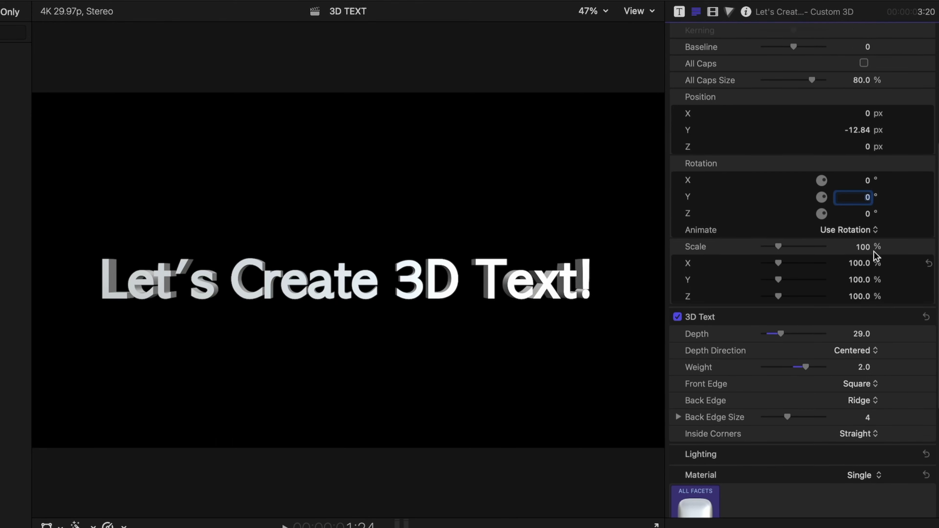
drag(866, 217, 866, 217)
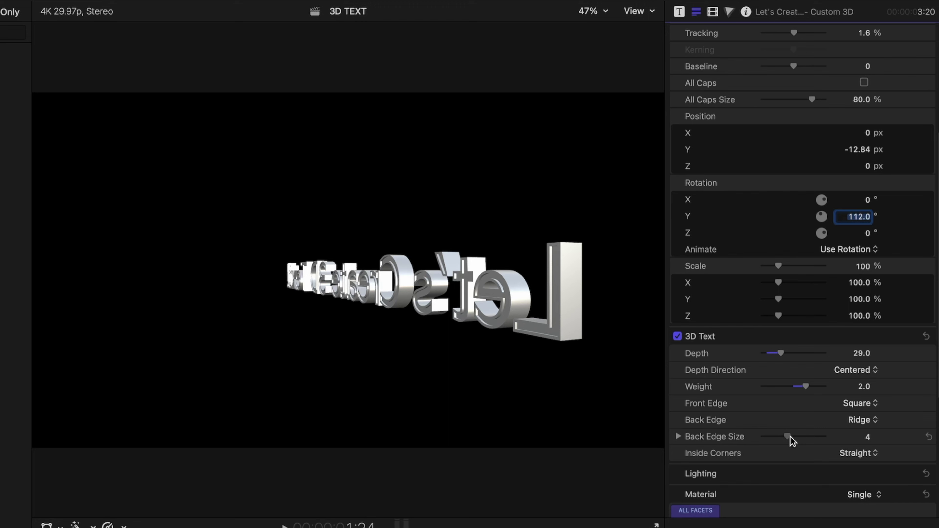
mouse_move(788, 437)
mouse_down()
mouse_move(805, 431)
mouse_move(774, 438)
mouse_move(792, 437)
mouse_move(782, 436)
mouse_up()
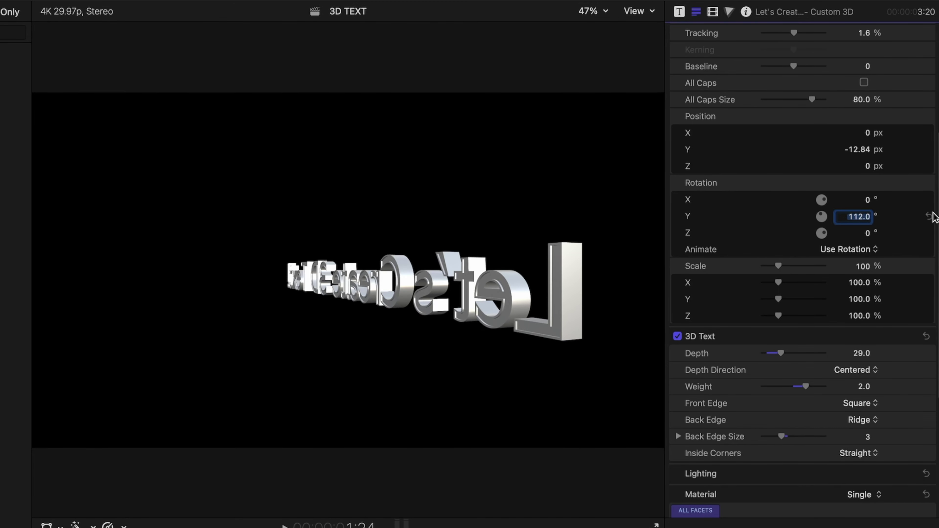
click(929, 217)
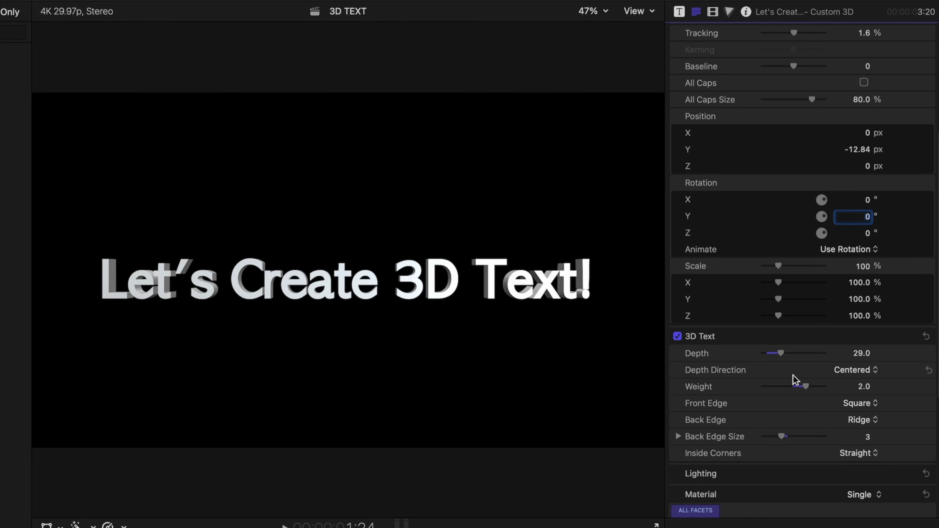
Try Round and Miter inside corners, then restore them to Straight
scroll(792, 374, down, 2)
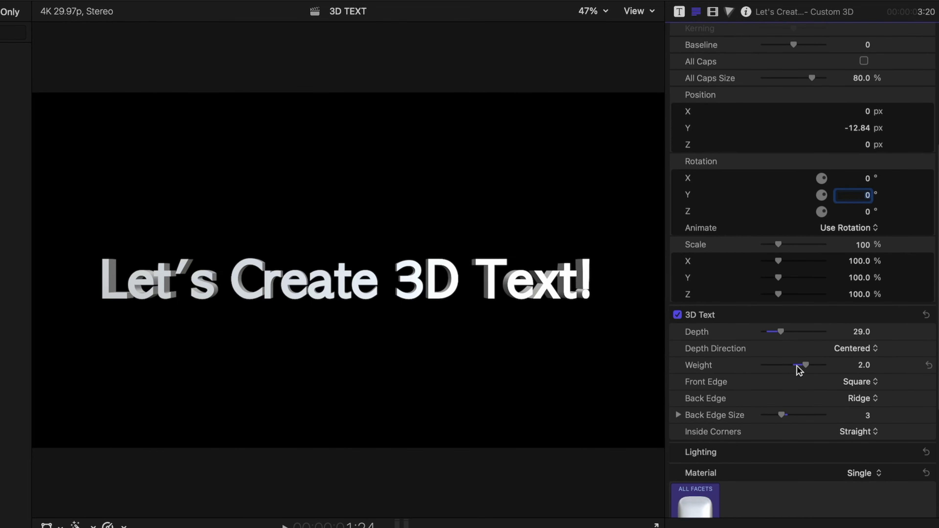
click(857, 431)
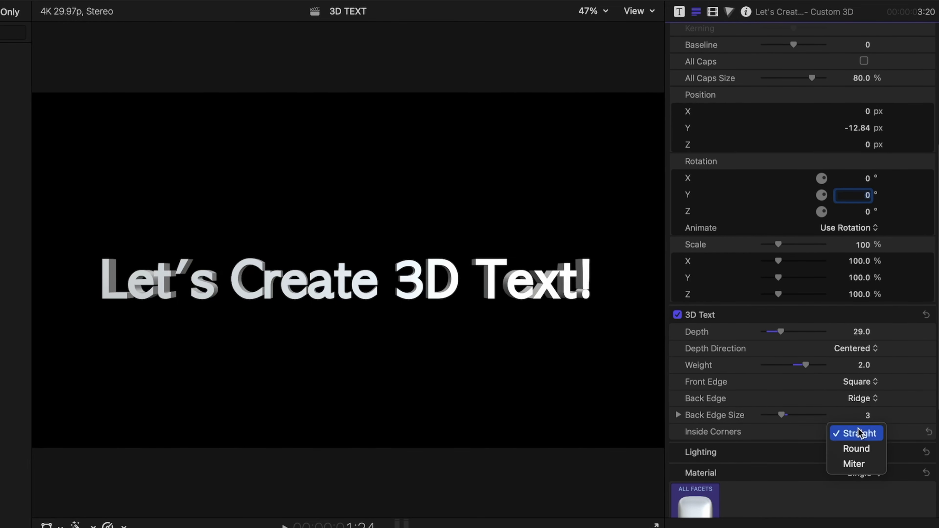
click(854, 448)
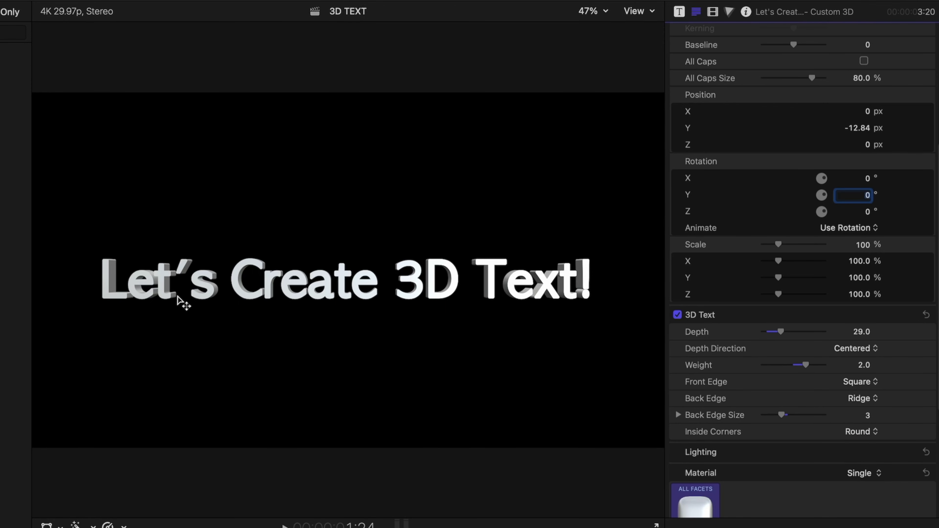
click(862, 431)
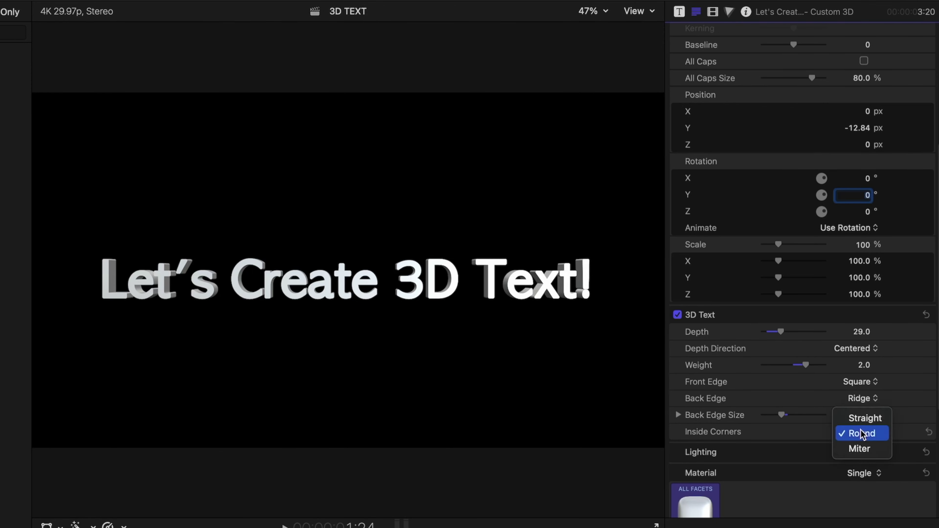
click(863, 448)
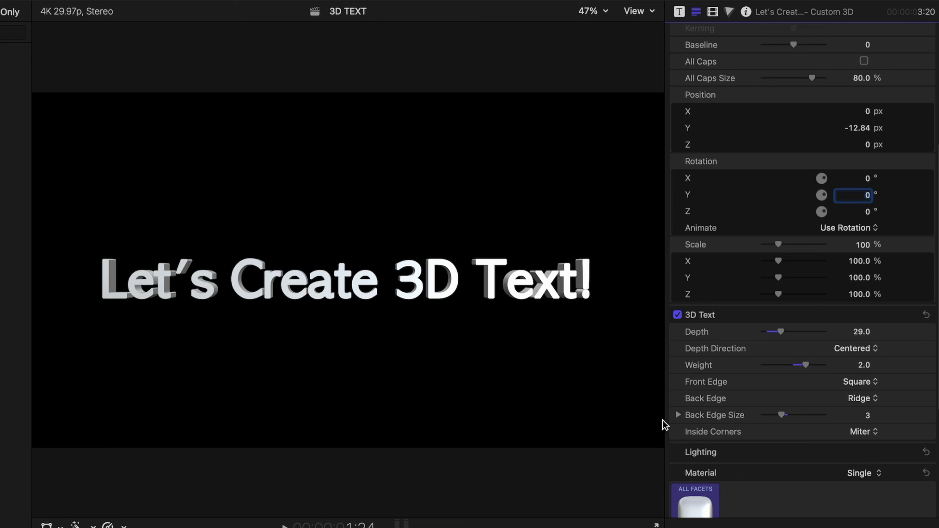
click(866, 432)
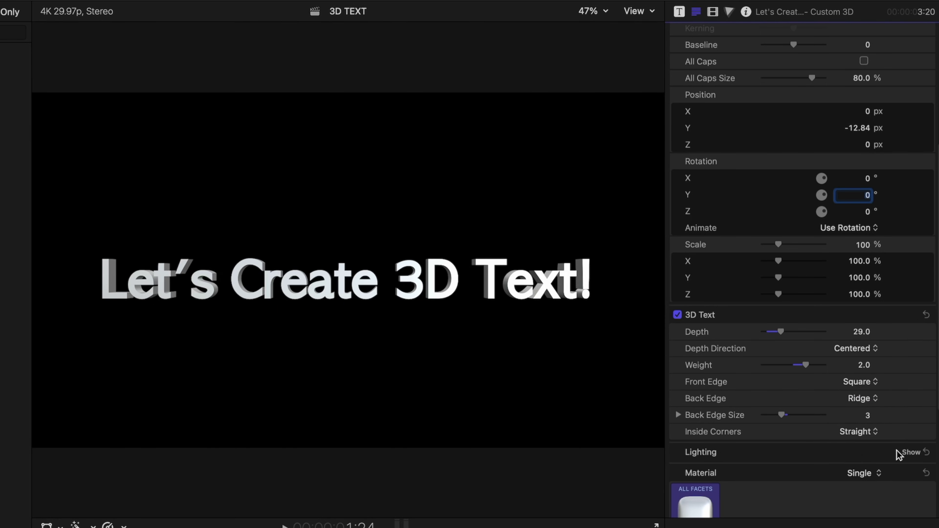
Light the title with Drama Top Left after trying Backlit and Diagonal Left
scroll(879, 398, down, 8)
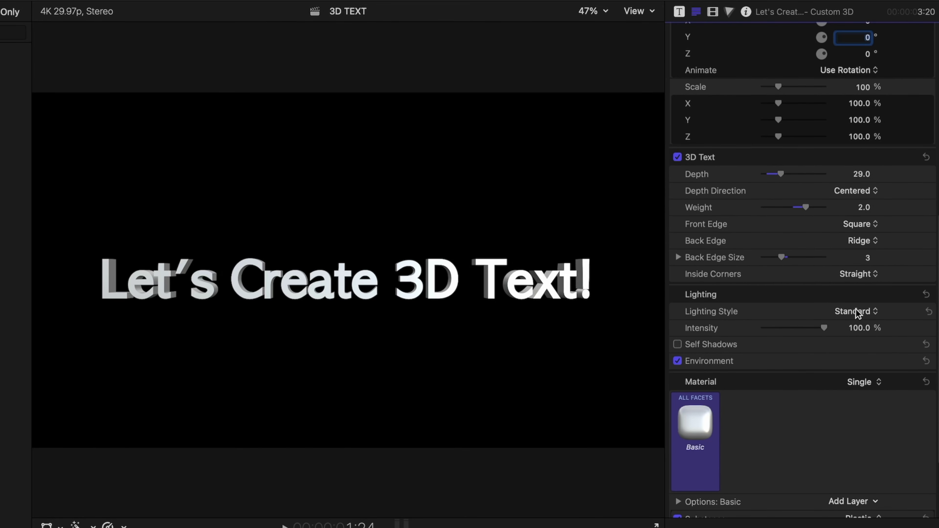
click(855, 316)
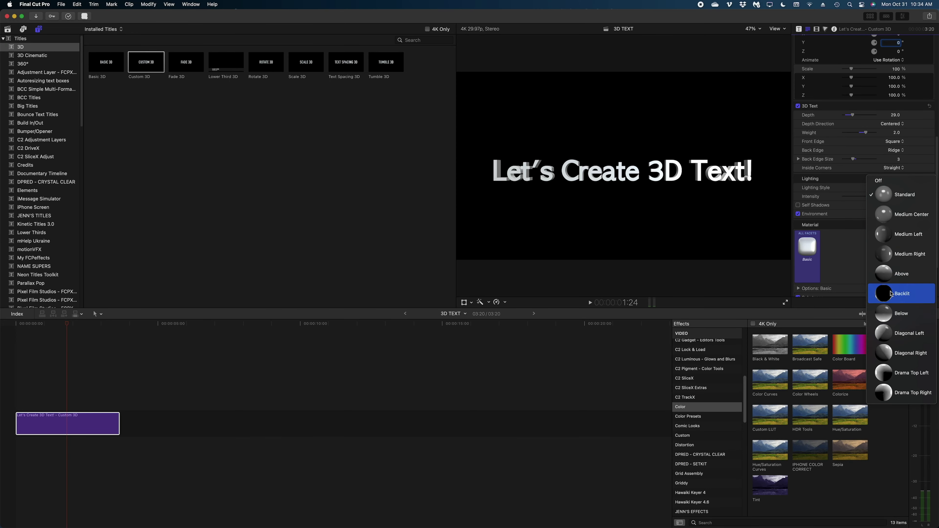
click(858, 512)
click(893, 190)
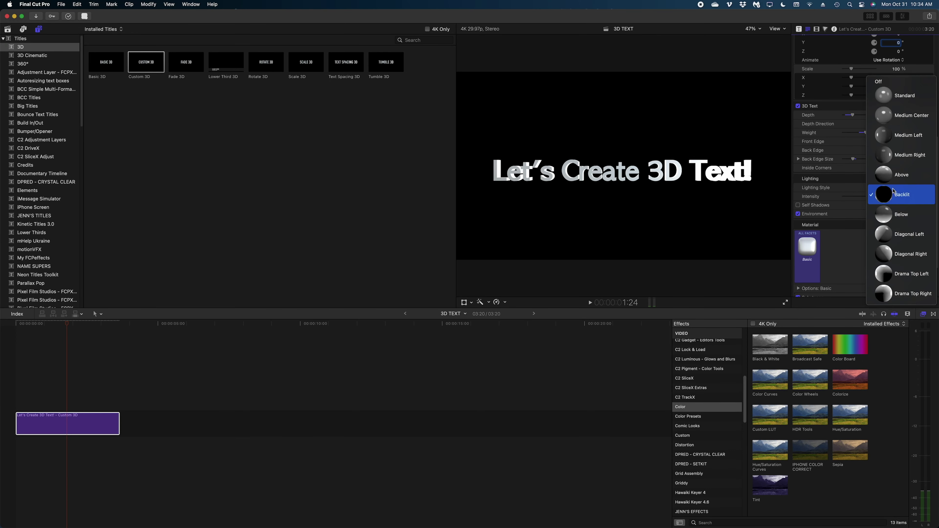
click(886, 237)
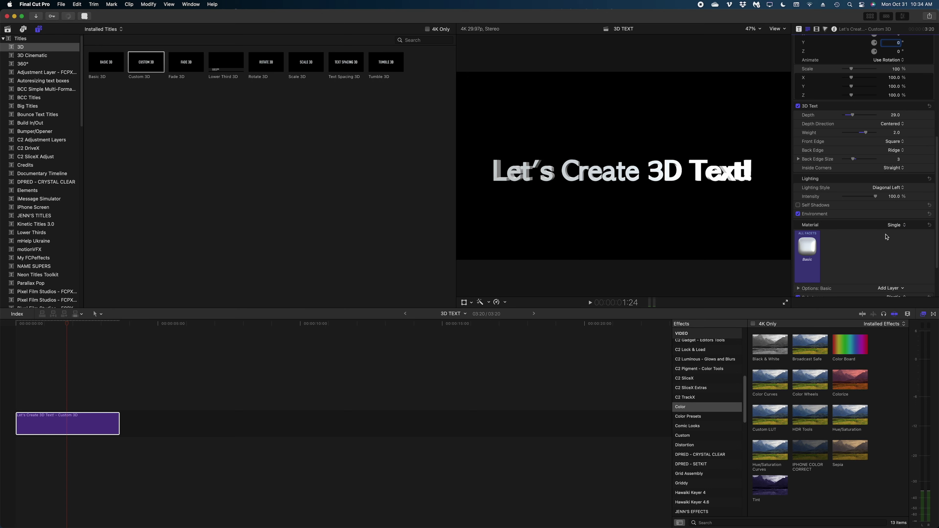
click(896, 187)
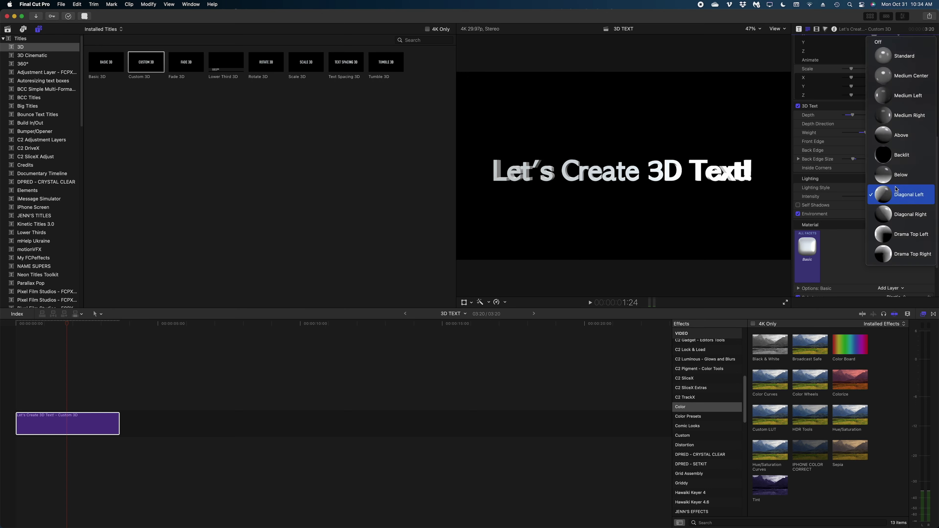
click(881, 229)
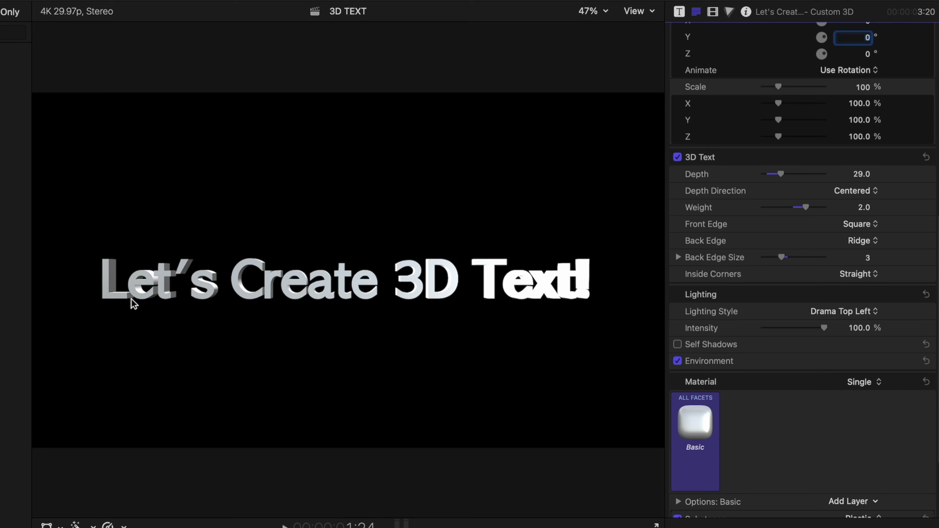
click(508, 174)
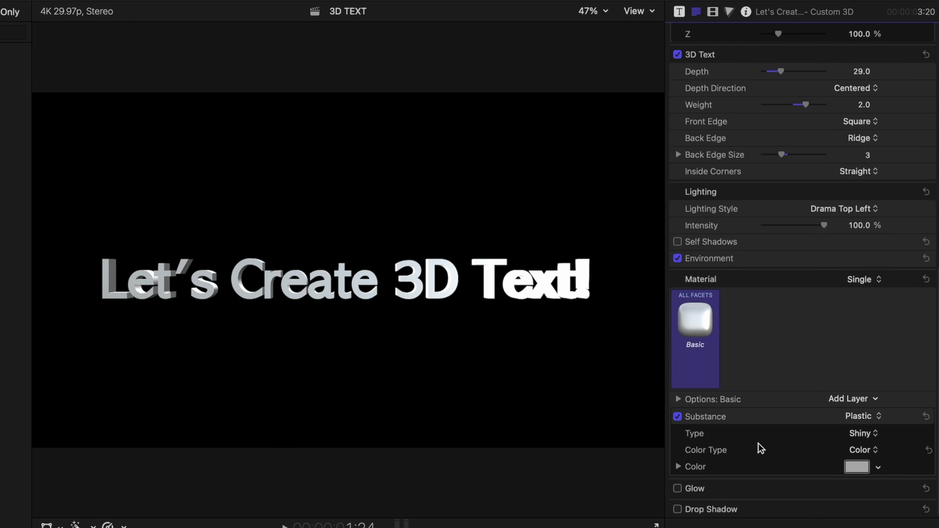
click(876, 422)
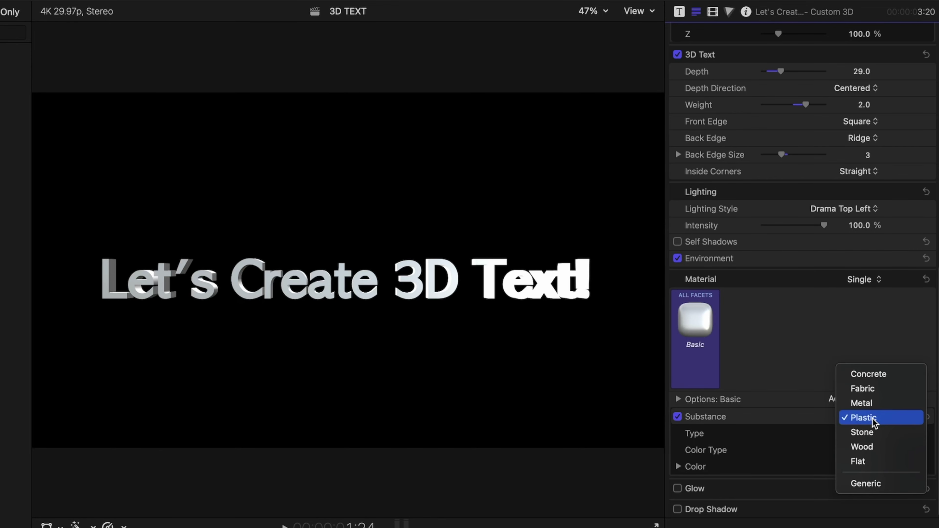
Give the text a Fabric surface at 100% roughness, enlarging, rotating and offsetting the texture
click(871, 389)
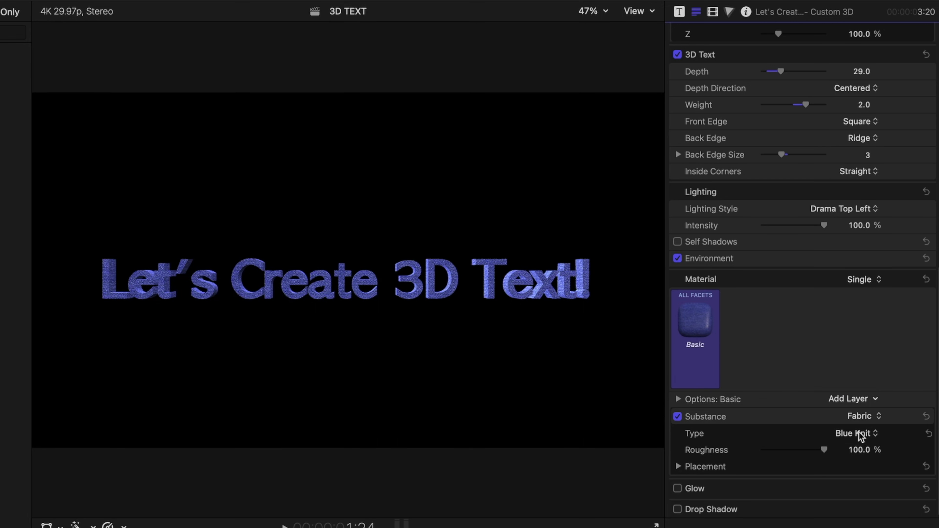
drag(824, 450, 843, 462)
click(678, 466)
scroll(716, 460, down, 5)
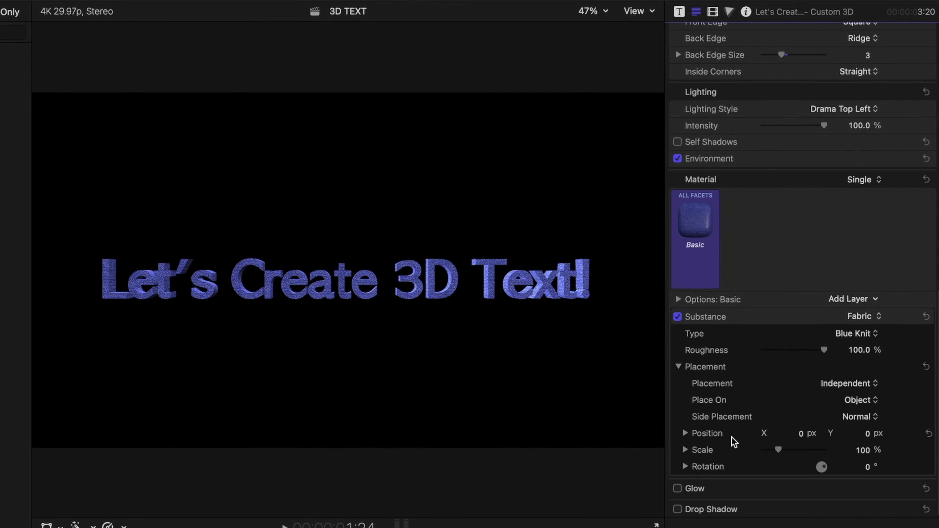
drag(779, 449, 815, 477)
drag(795, 433, 798, 433)
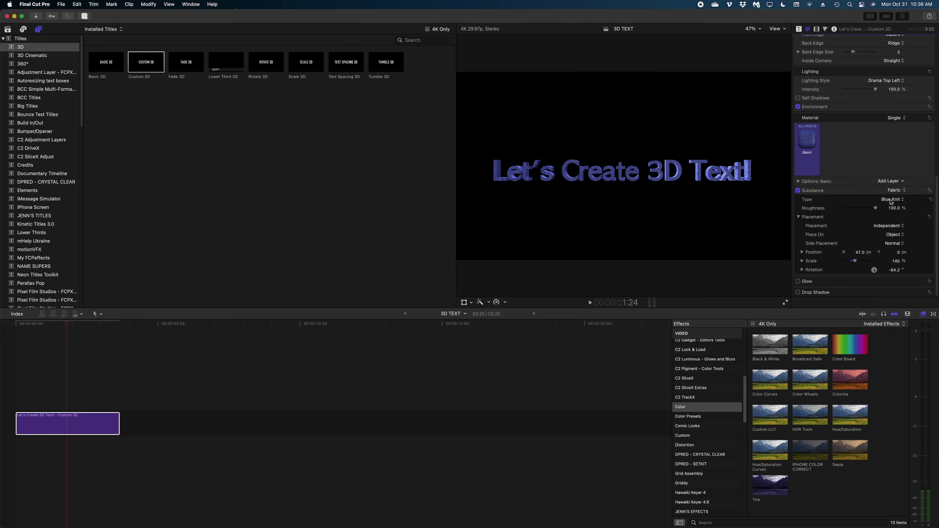
Switch the fabric type to Polka Dot and scale the dots to 388%
click(891, 199)
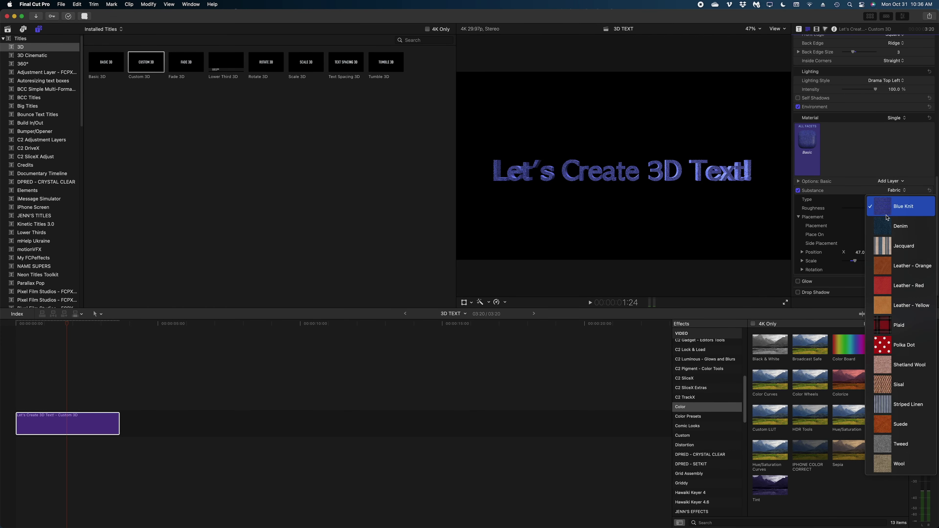
click(887, 345)
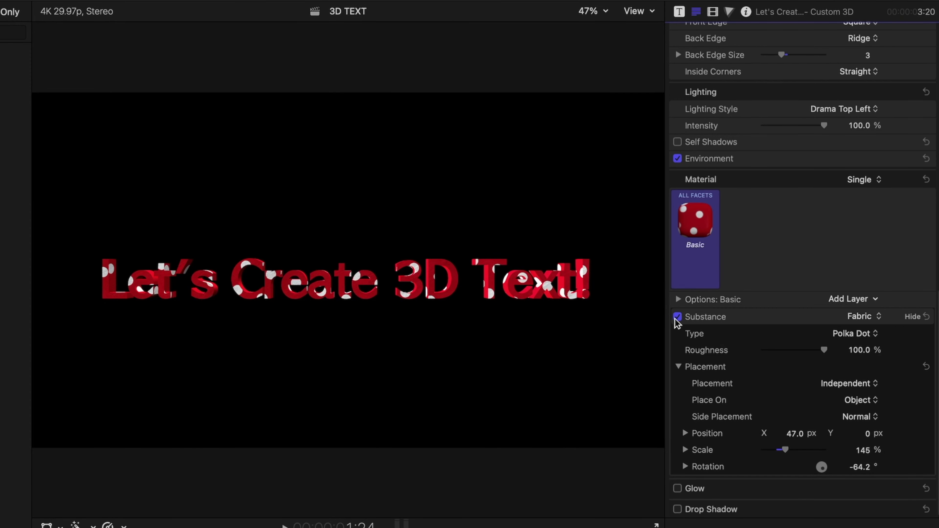
drag(784, 449, 822, 450)
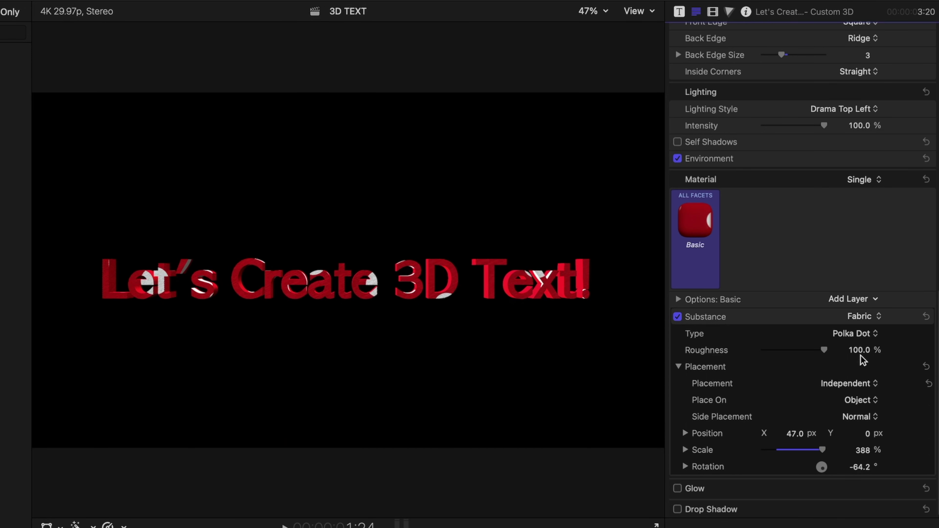
click(866, 322)
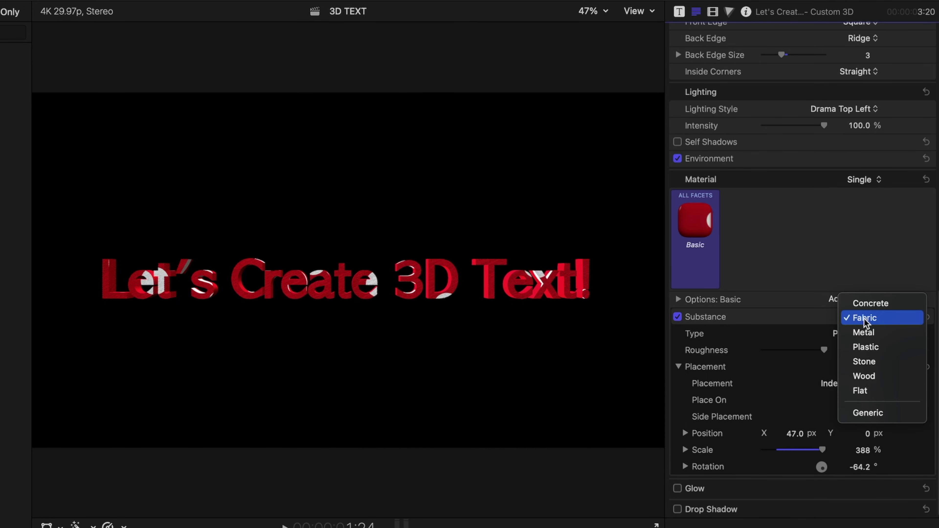
Apply Old Planks wood with a grain depth of 32.42%
click(870, 376)
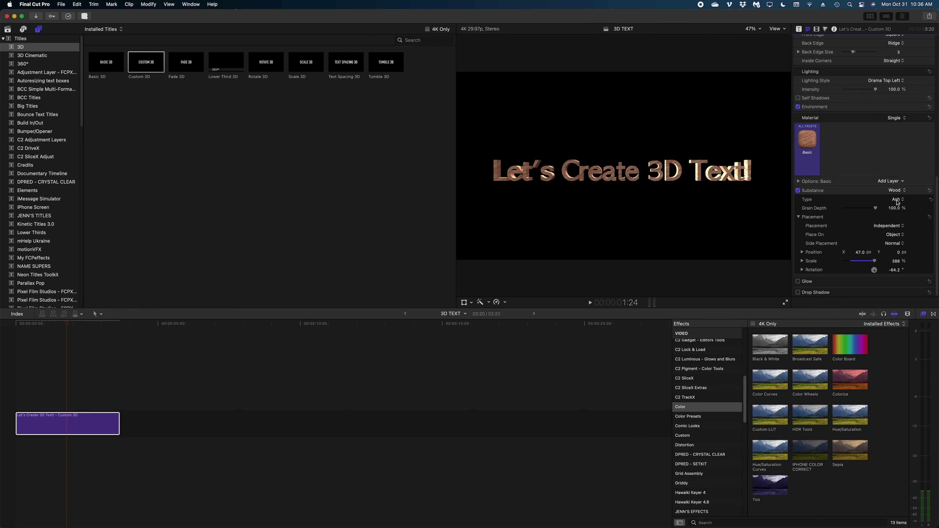
click(897, 200)
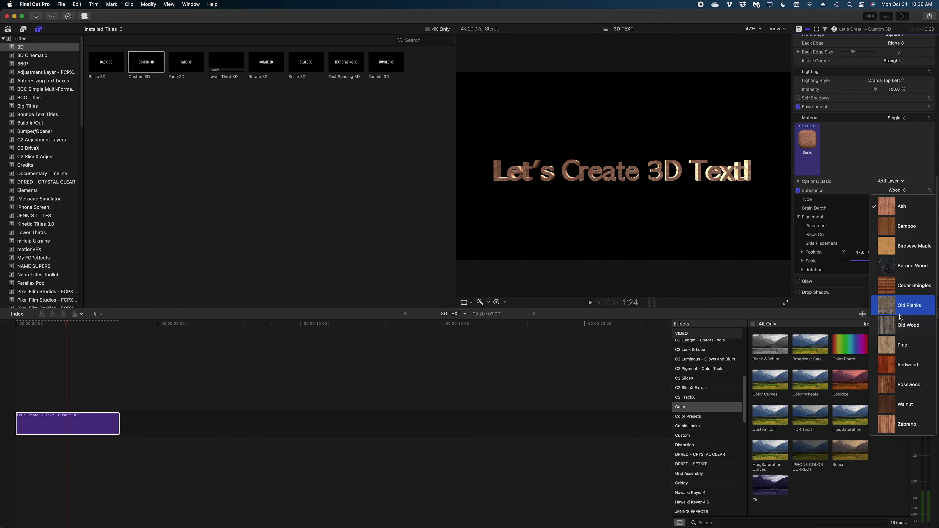
click(892, 309)
mouse_move(863, 209)
mouse_down()
mouse_move(840, 211)
mouse_move(852, 209)
mouse_up()
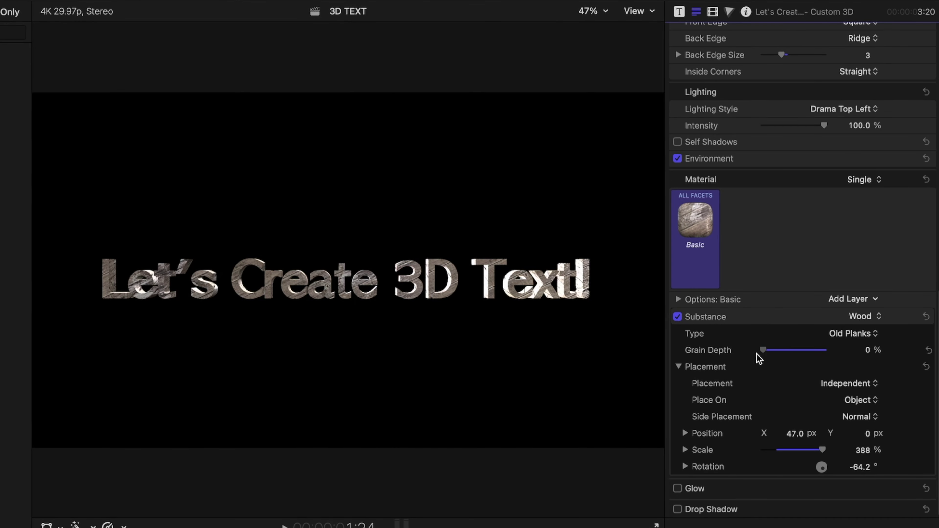
mouse_move(780, 354)
mouse_down()
mouse_move(828, 345)
mouse_move(783, 349)
mouse_up()
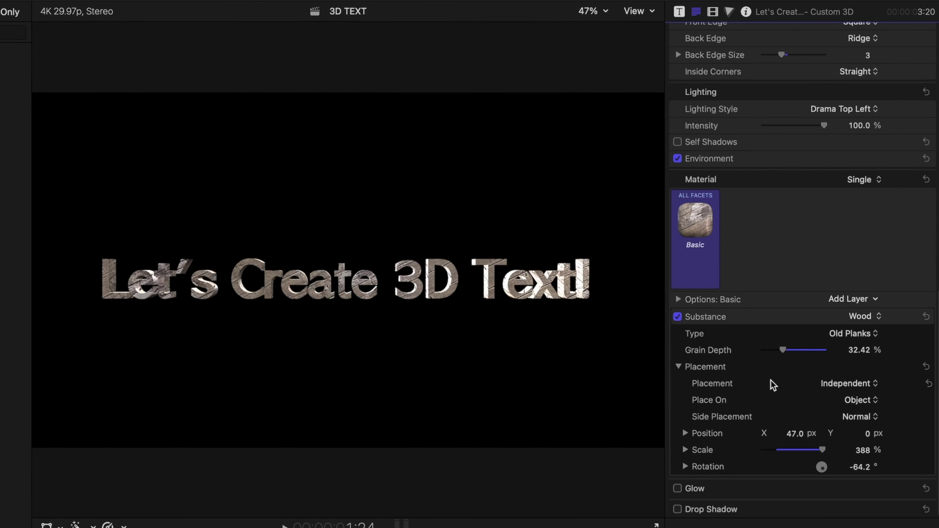
Place the wood texture on each glyph, then back on the whole object
click(858, 406)
click(859, 417)
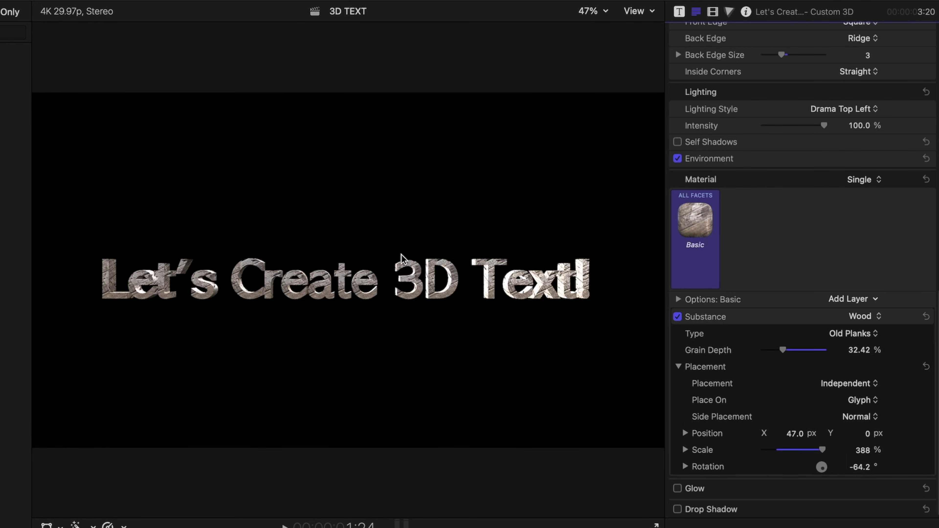
click(866, 399)
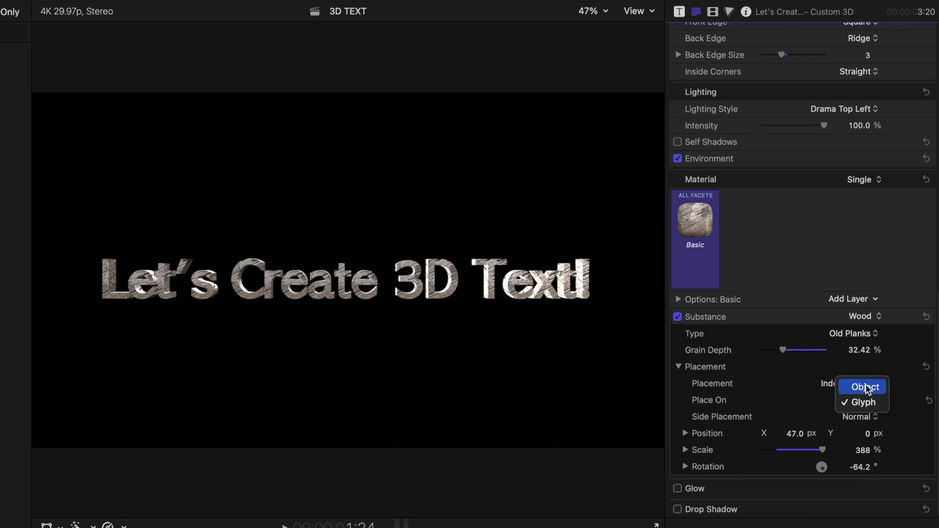
click(866, 388)
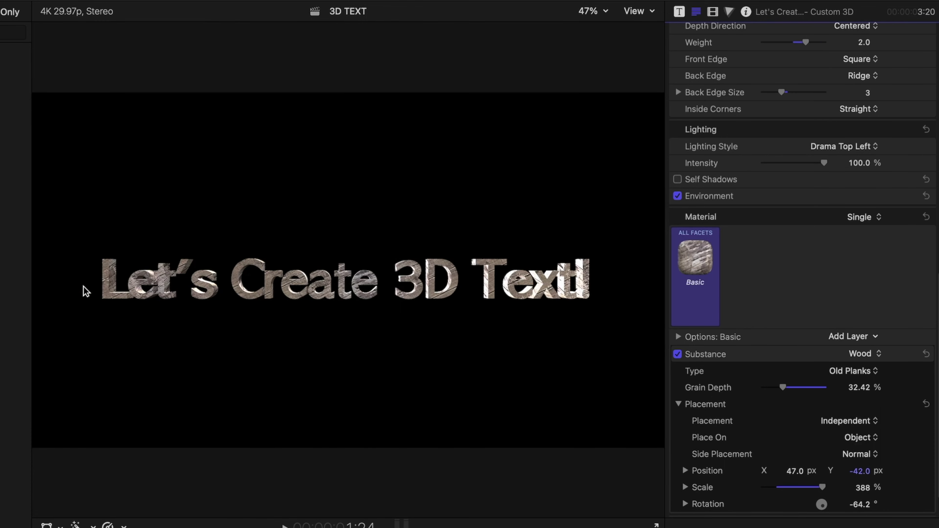
Switch the material to Multiple facets and give the front edge a Ridge profile
click(866, 217)
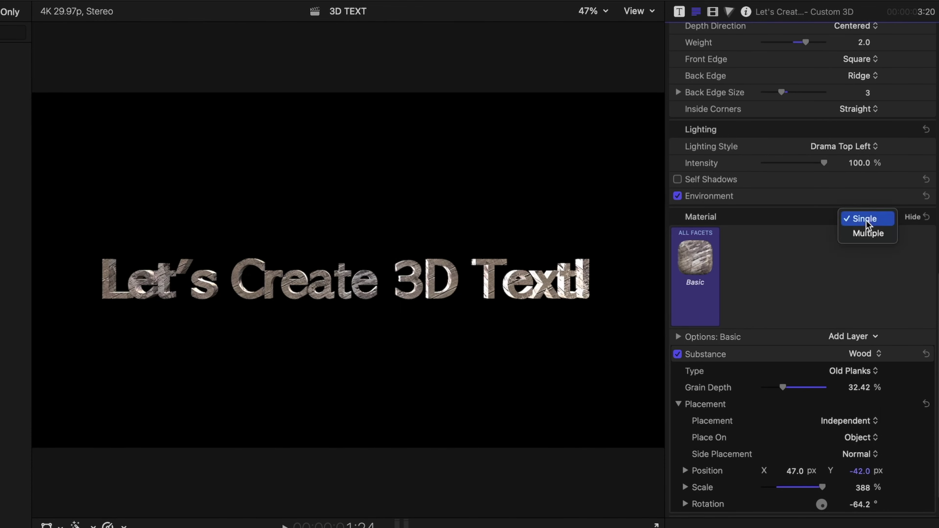
click(873, 234)
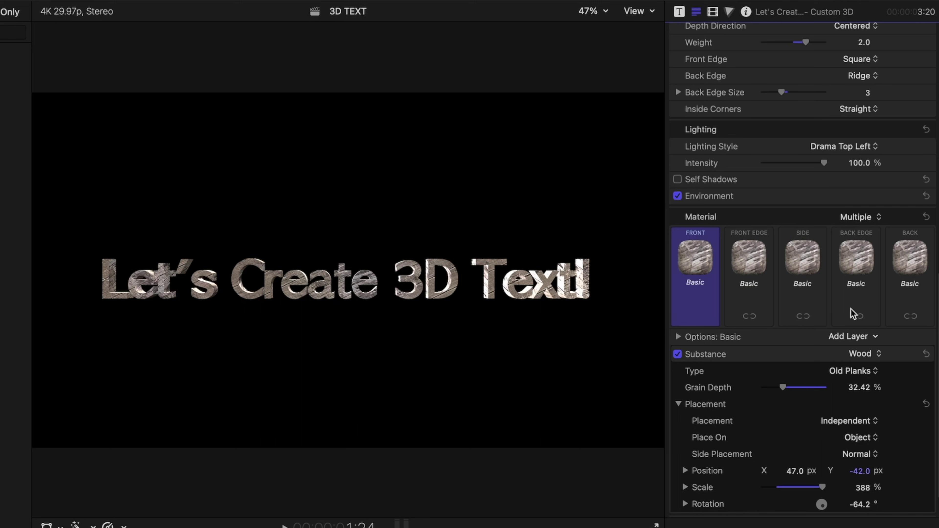
mouse_move(707, 256)
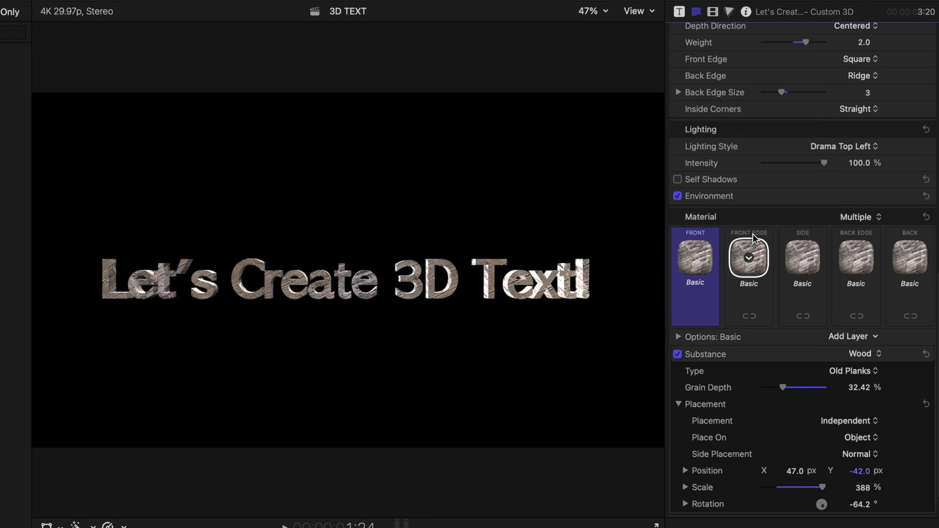
mouse_move(907, 240)
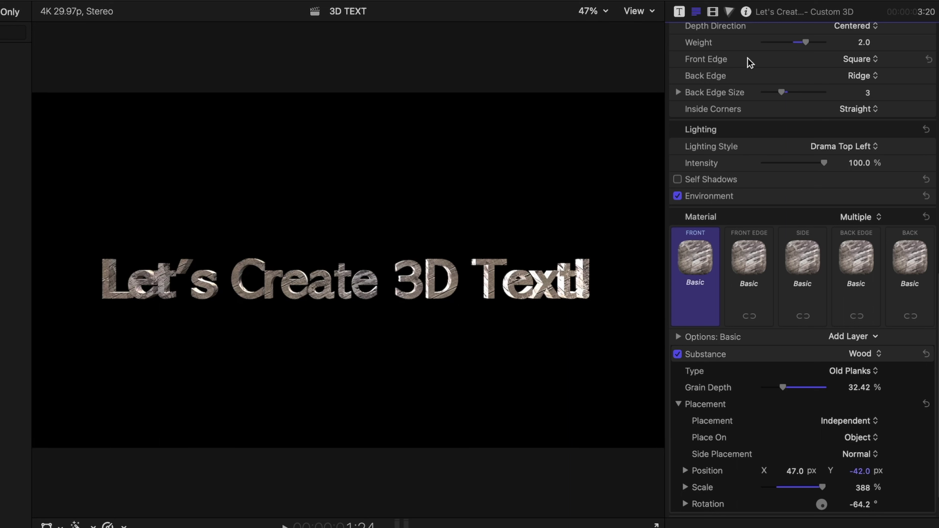
click(857, 60)
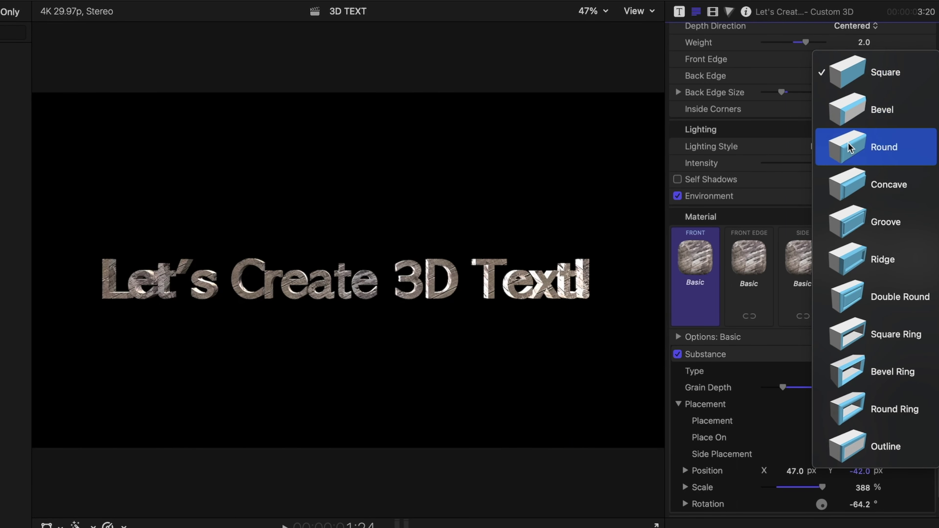
click(847, 263)
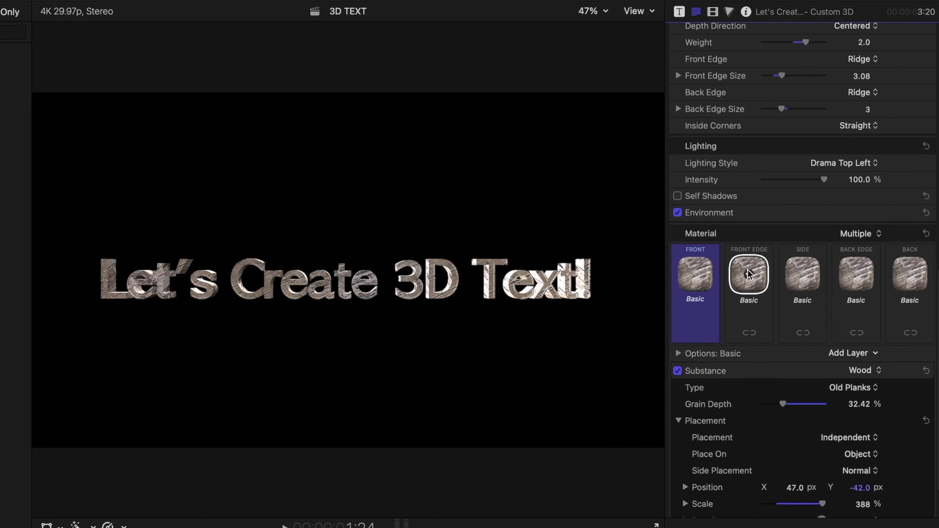
Apply blue Latex paint to the front edge
click(749, 276)
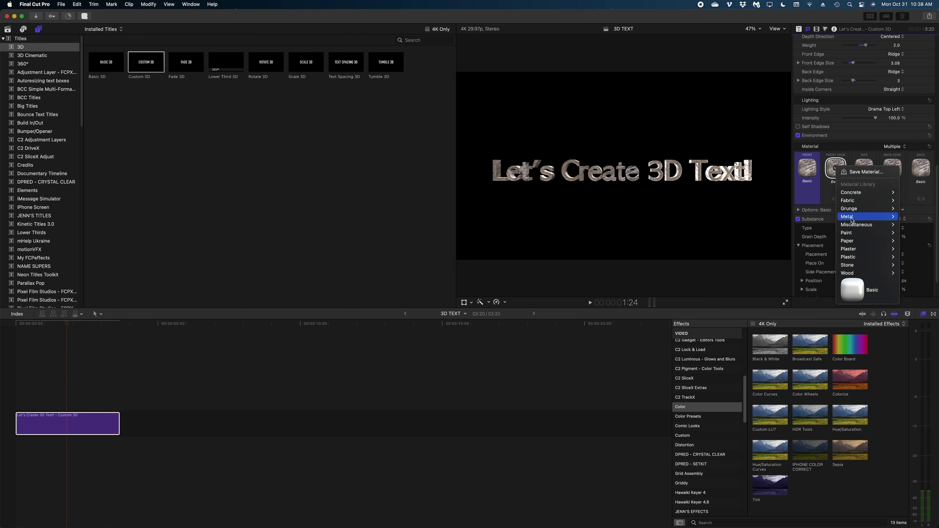
mouse_move(780, 403)
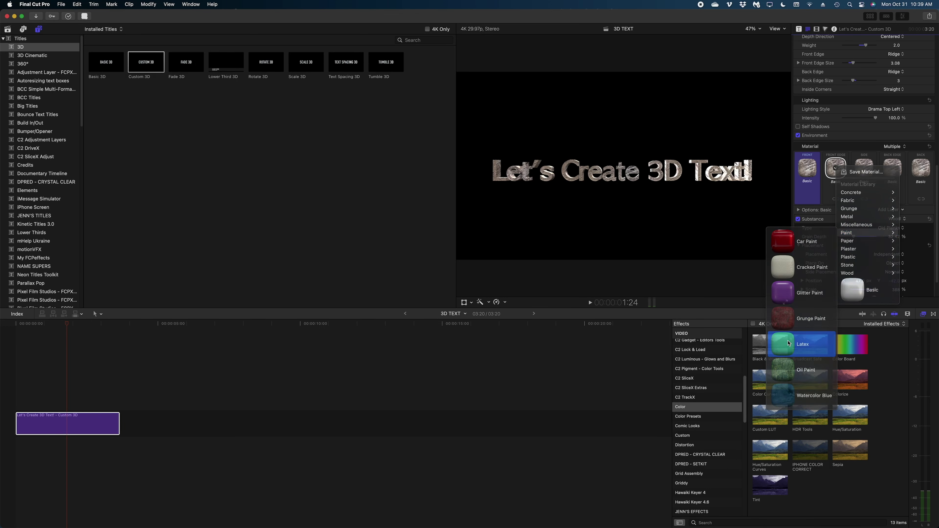
click(803, 344)
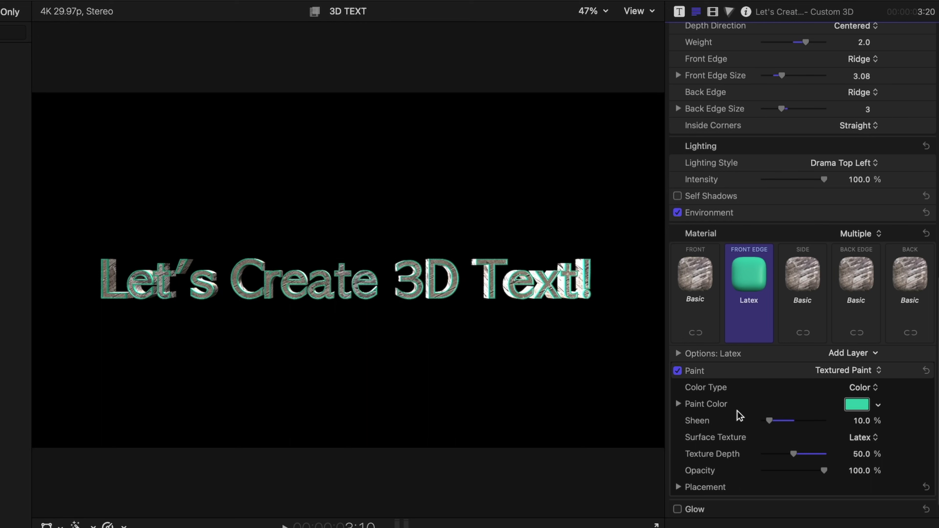
click(857, 405)
click(807, 262)
mouse_move(810, 264)
mouse_down()
mouse_move(819, 237)
mouse_move(819, 272)
mouse_move(784, 277)
mouse_up()
click(751, 184)
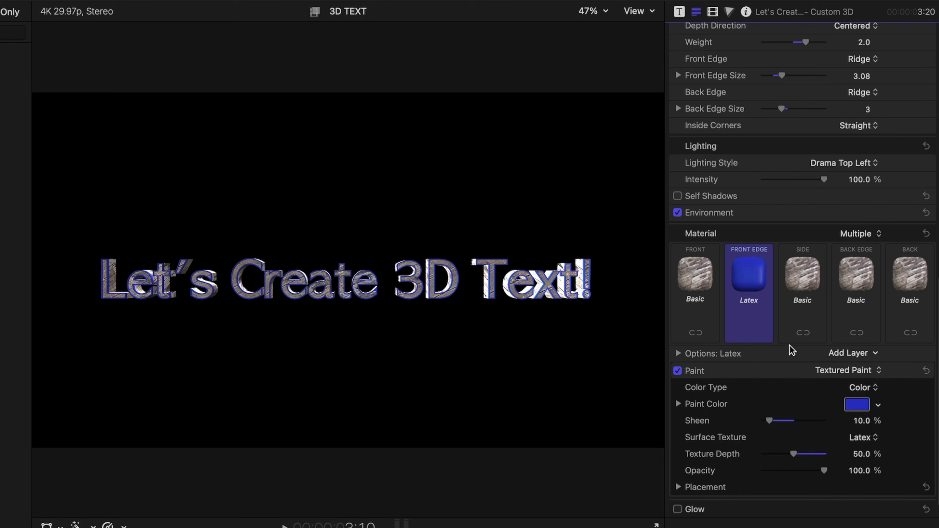
Apply Stone > White Marble to the sides
click(805, 278)
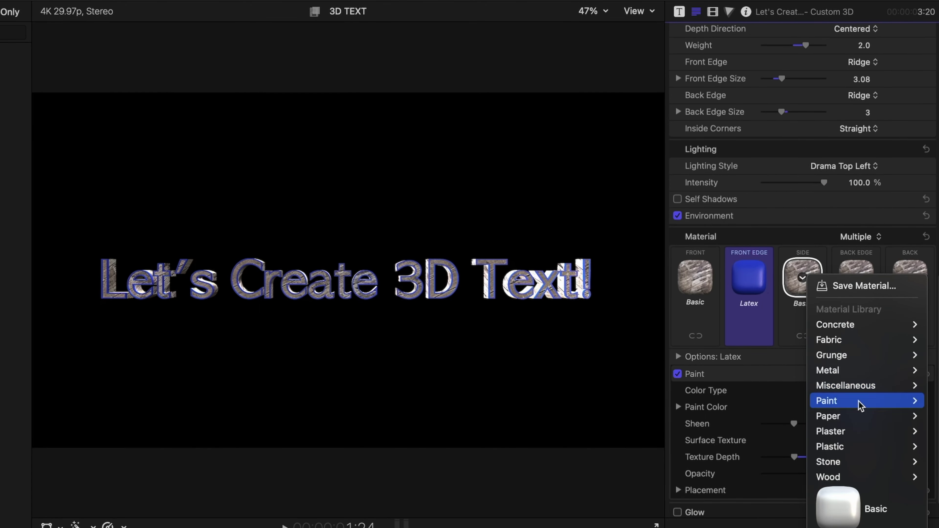
mouse_move(862, 465)
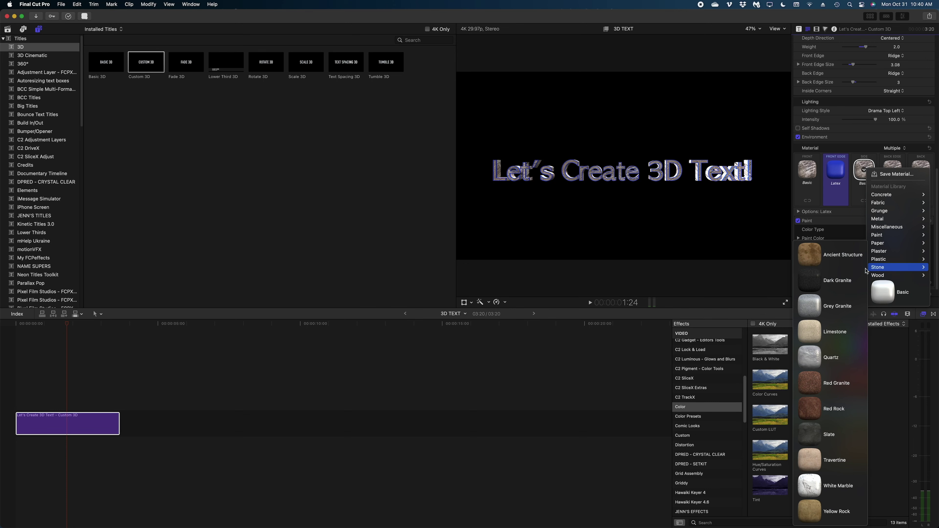
click(816, 477)
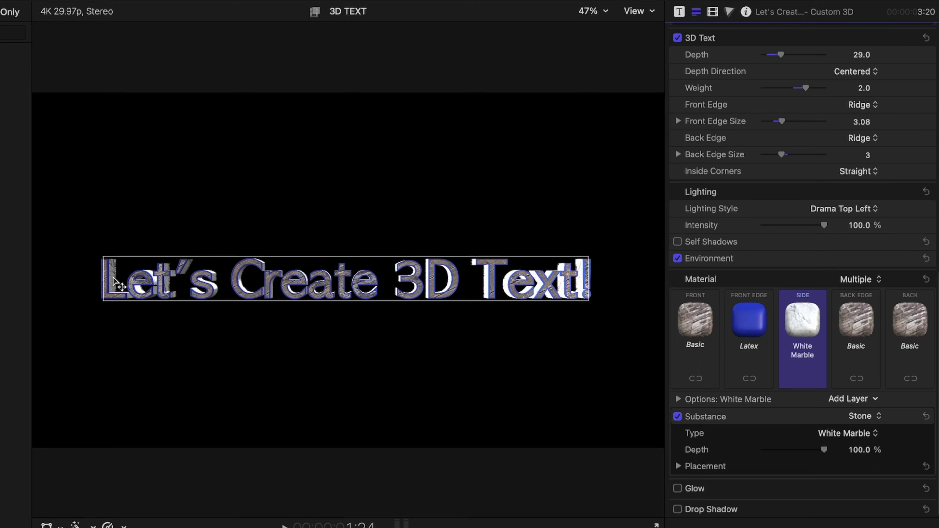
Apply Paper > Wrapping Paper to the back face and spin the title to show it
click(791, 320)
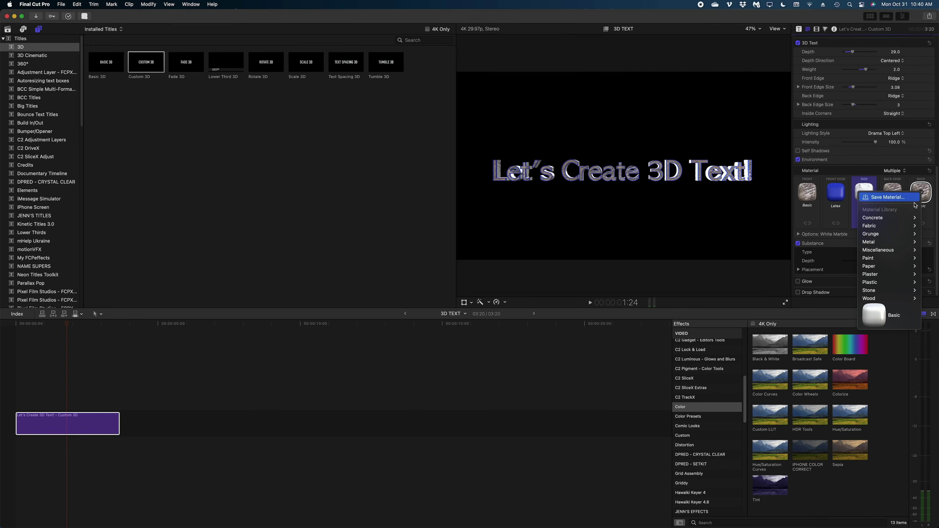
mouse_move(882, 269)
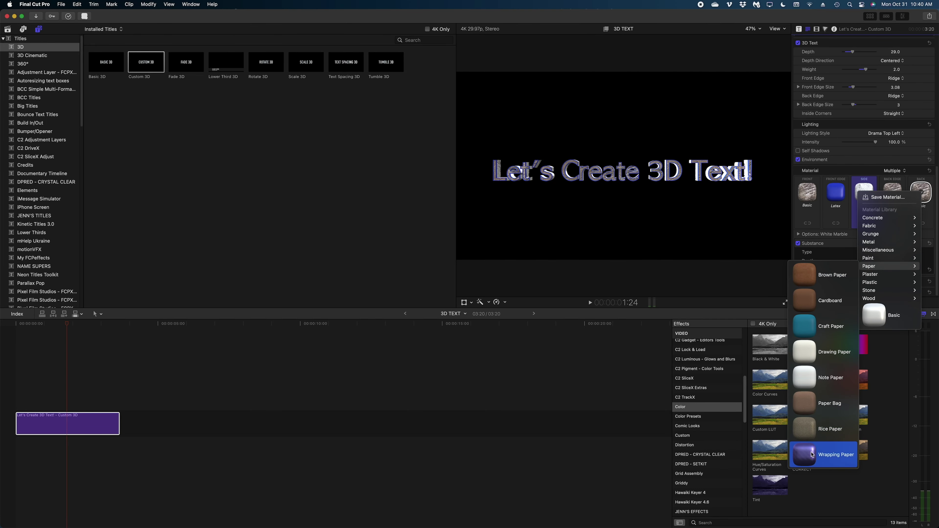
click(824, 455)
scroll(913, 309, up, 10)
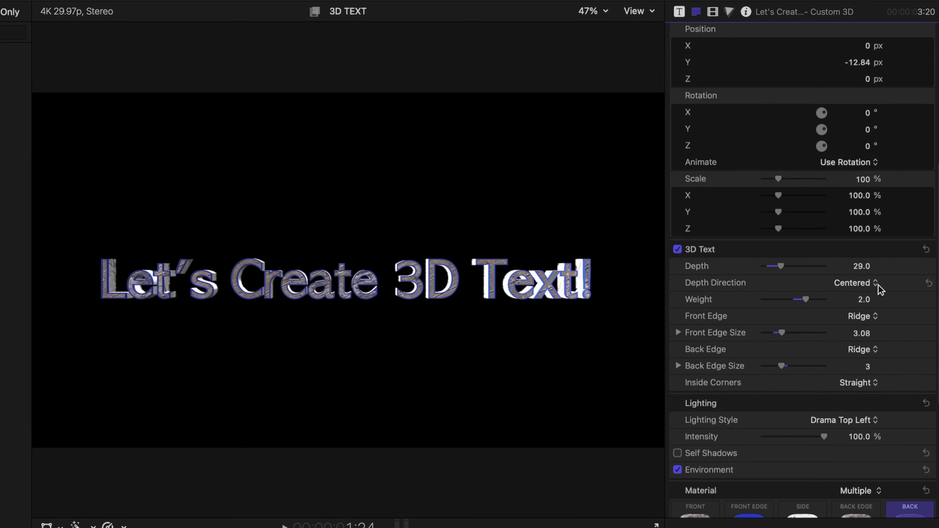
mouse_move(867, 200)
mouse_down()
mouse_move(867, 155)
mouse_move(868, 201)
mouse_up()
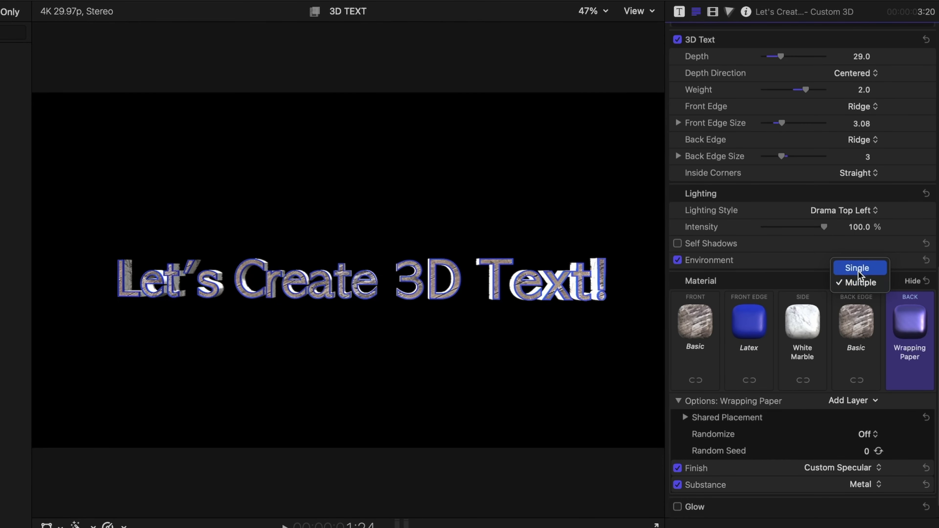
Apply a single Metal > Gold material to all facets and raise its Shininess
click(858, 270)
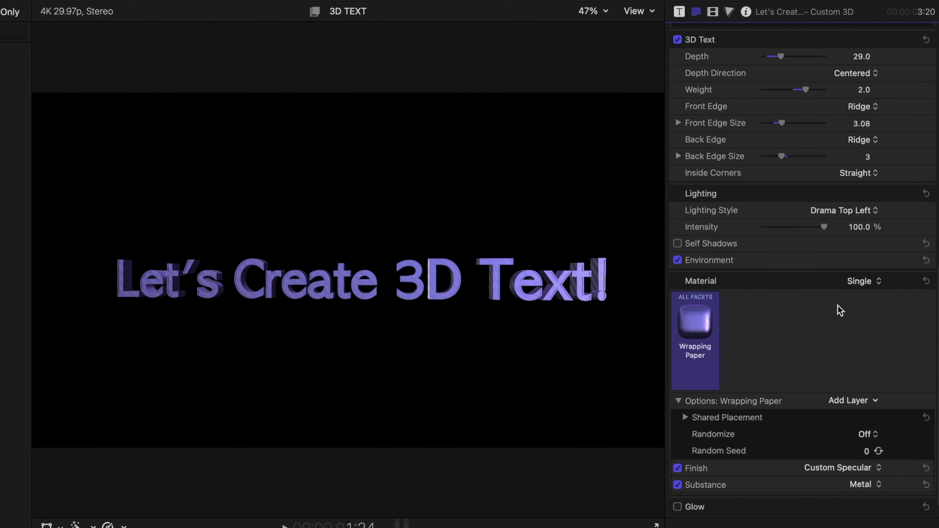
mouse_move(713, 319)
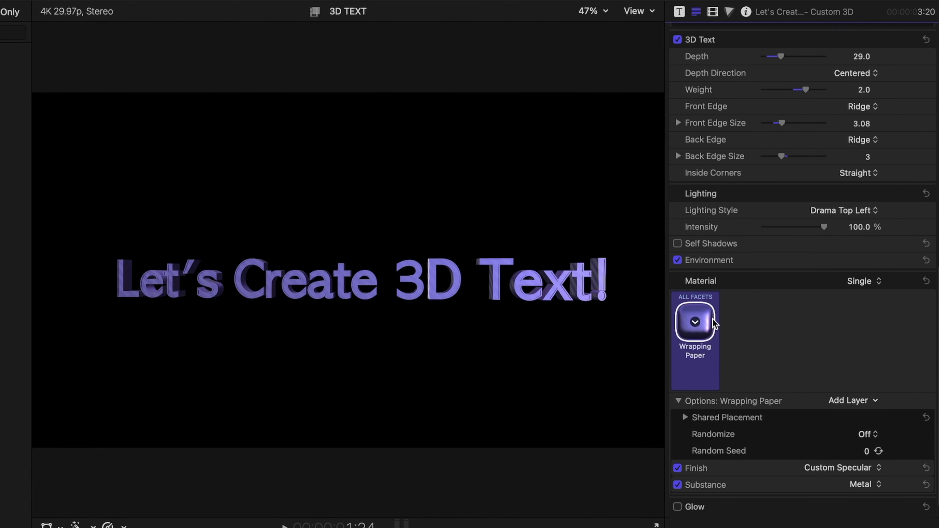
click(695, 321)
mouse_move(731, 412)
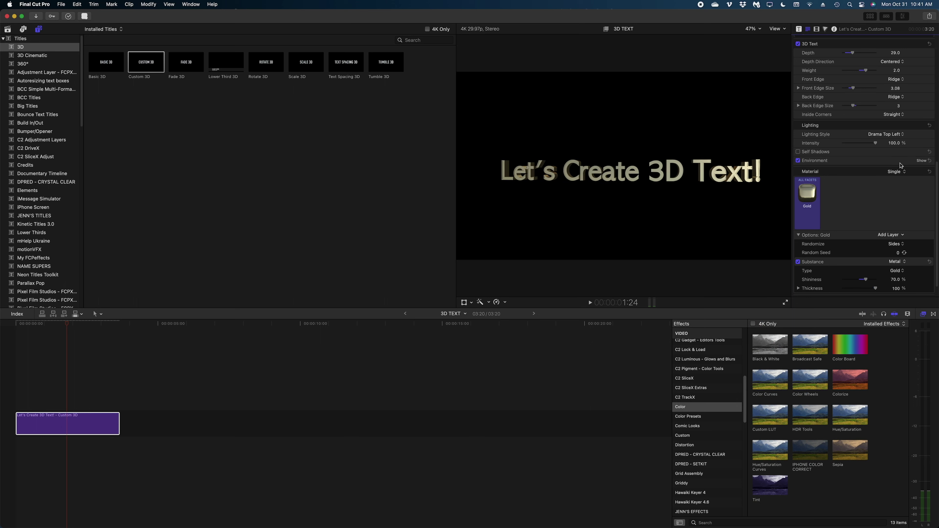
scroll(887, 159, down, 1)
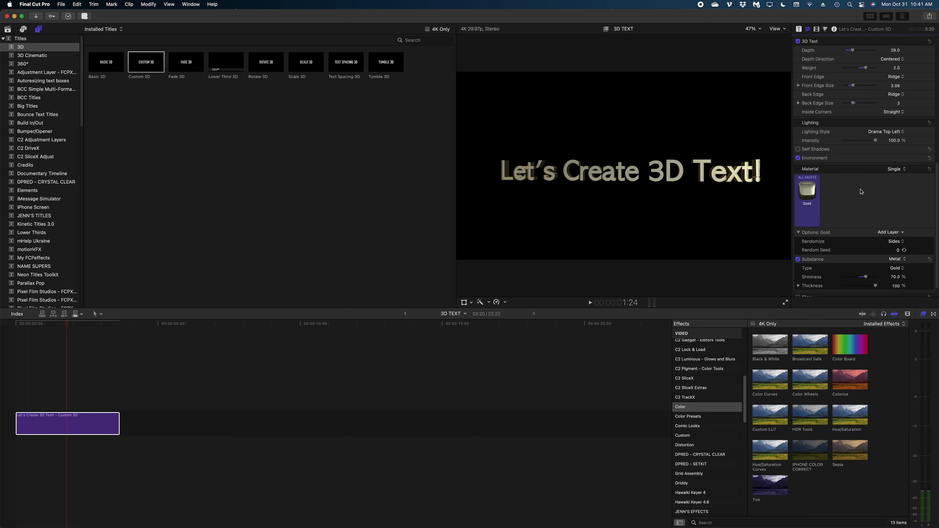
scroll(862, 191, down, 3)
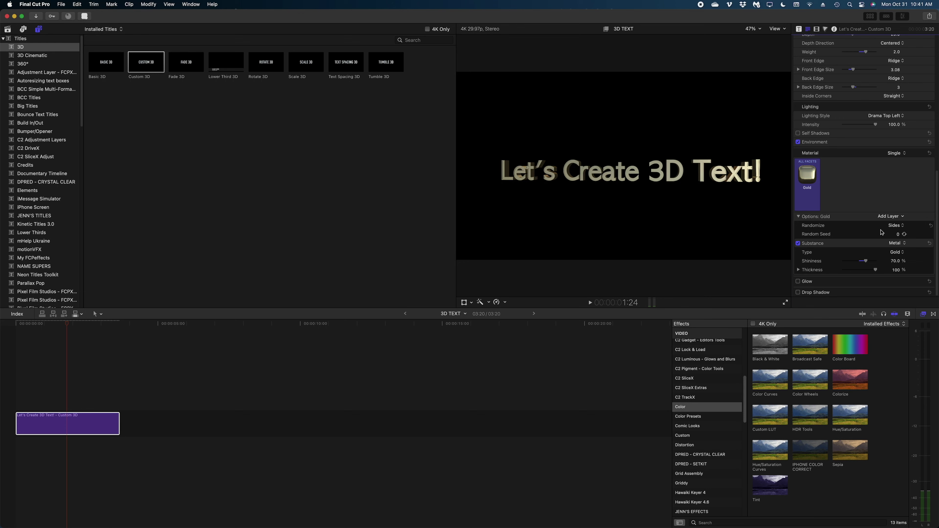
mouse_move(867, 263)
mouse_down()
mouse_move(844, 262)
mouse_move(875, 260)
mouse_up()
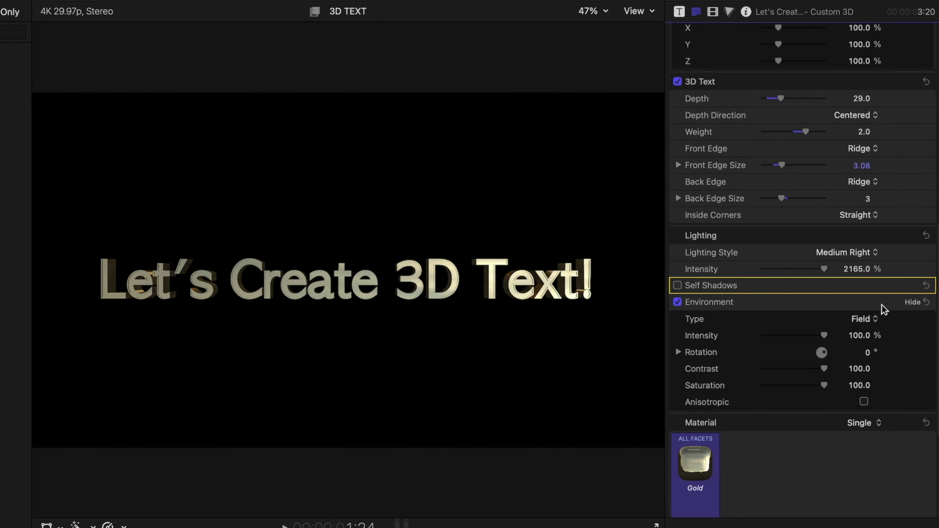
Try the Colorful environment with rotation and saturation tweaks, then Light Box at 0 rotation
click(863, 319)
click(862, 295)
mouse_move(861, 353)
mouse_down()
mouse_move(862, 344)
mouse_move(861, 361)
mouse_up()
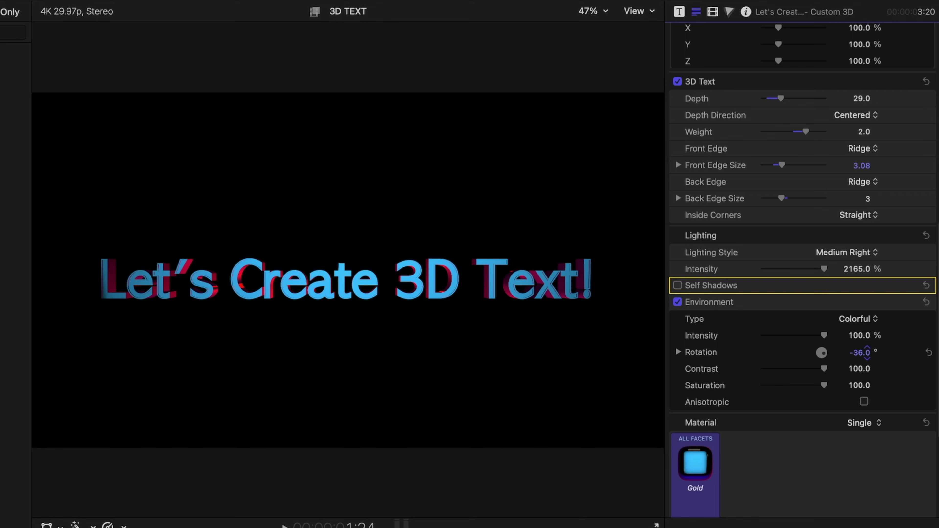
drag(867, 353, 866, 351)
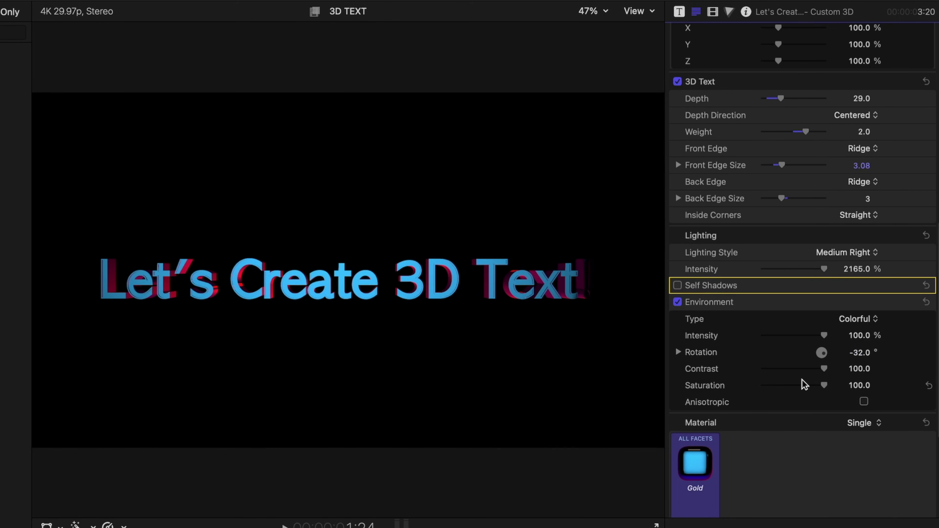
click(805, 386)
drag(809, 391, 825, 387)
click(861, 319)
click(850, 403)
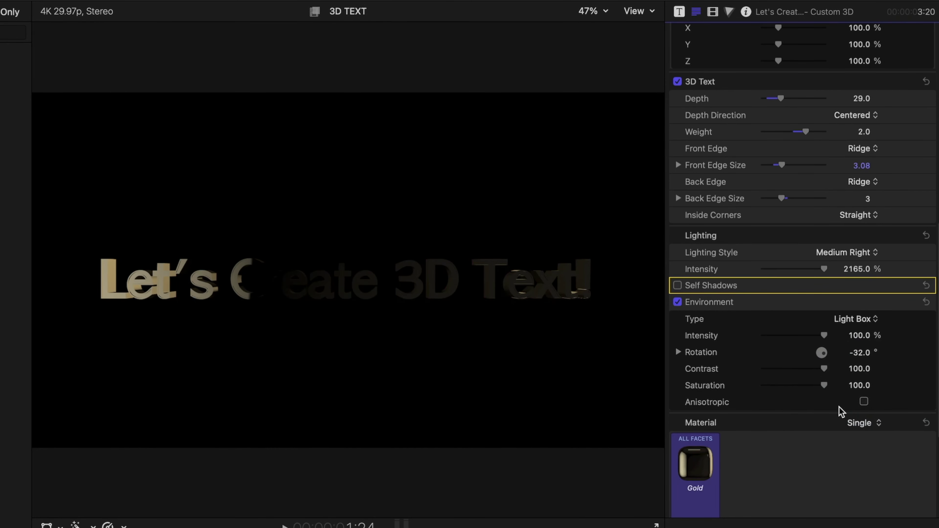
drag(860, 335, 860, 355)
Compare Parking Lot, Roof Top, Soft Box Above and Spot Lights environments, finishing on Squares
click(867, 321)
click(860, 367)
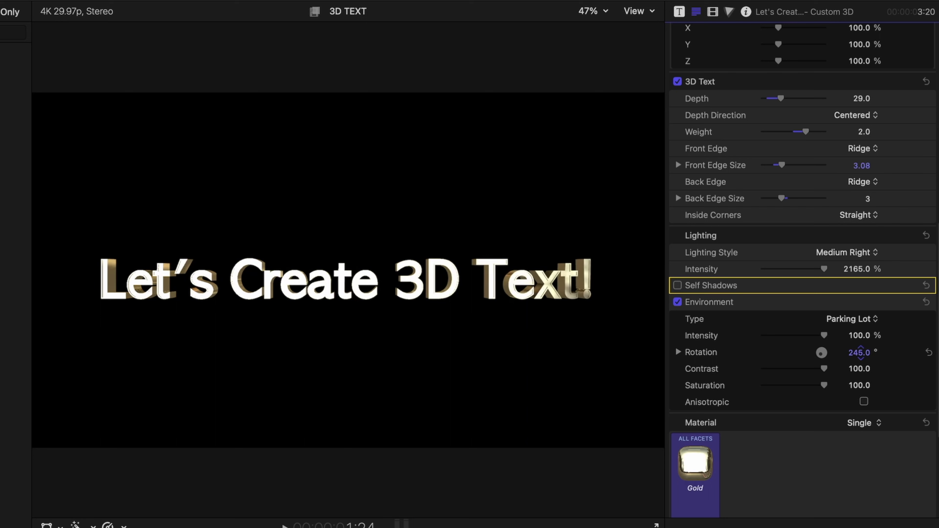
click(851, 319)
click(846, 368)
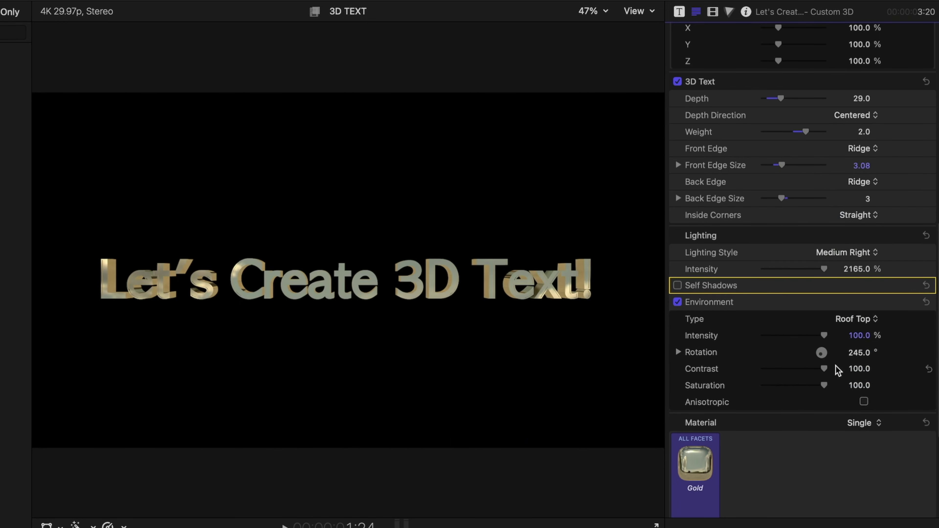
scroll(862, 259, down, 3)
click(862, 245)
click(832, 301)
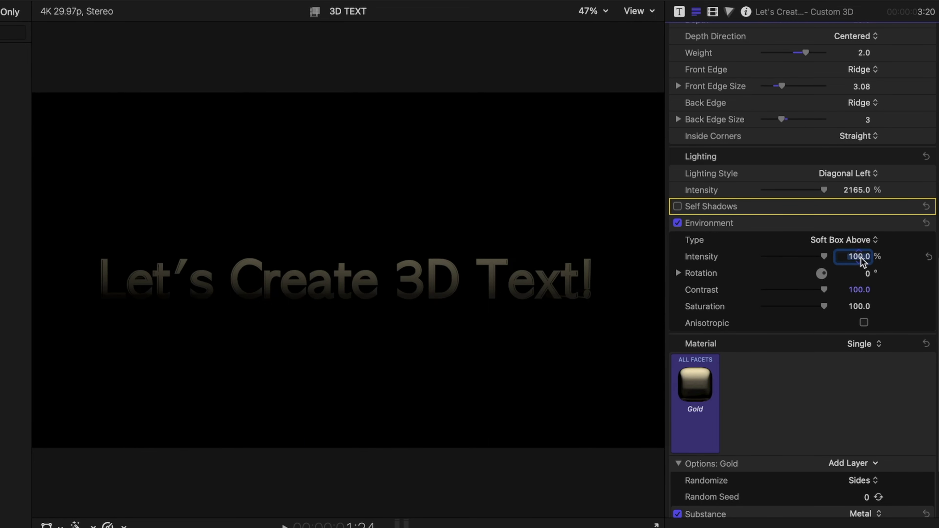
mouse_move(858, 256)
mouse_down()
mouse_move(858, 238)
mouse_move(858, 256)
mouse_up()
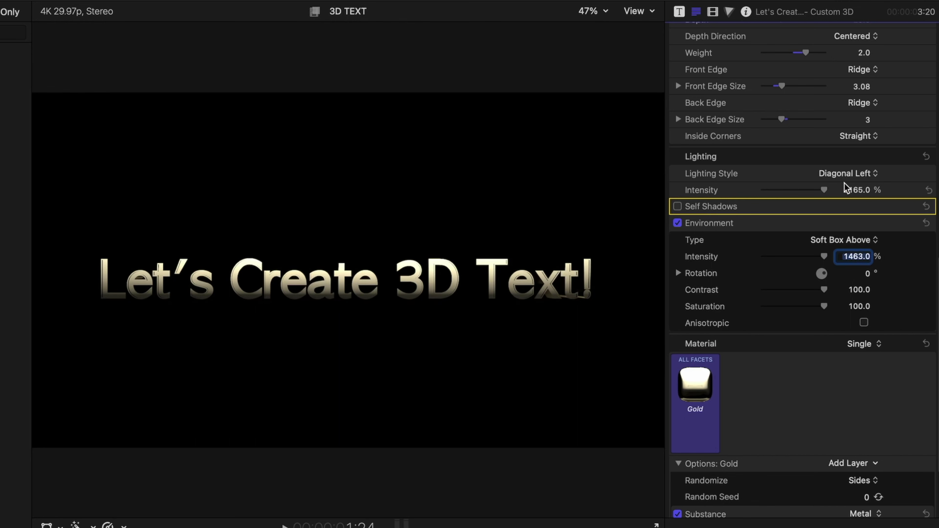
click(863, 243)
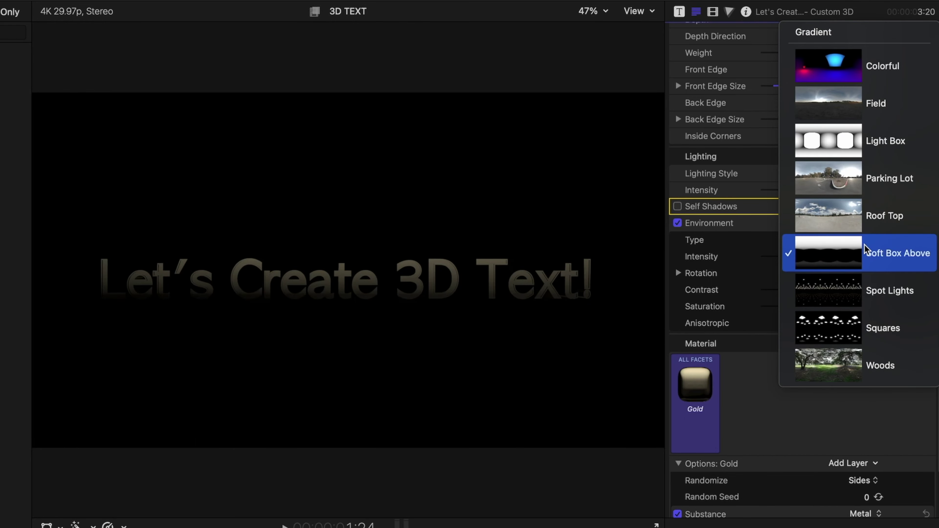
click(837, 304)
click(865, 240)
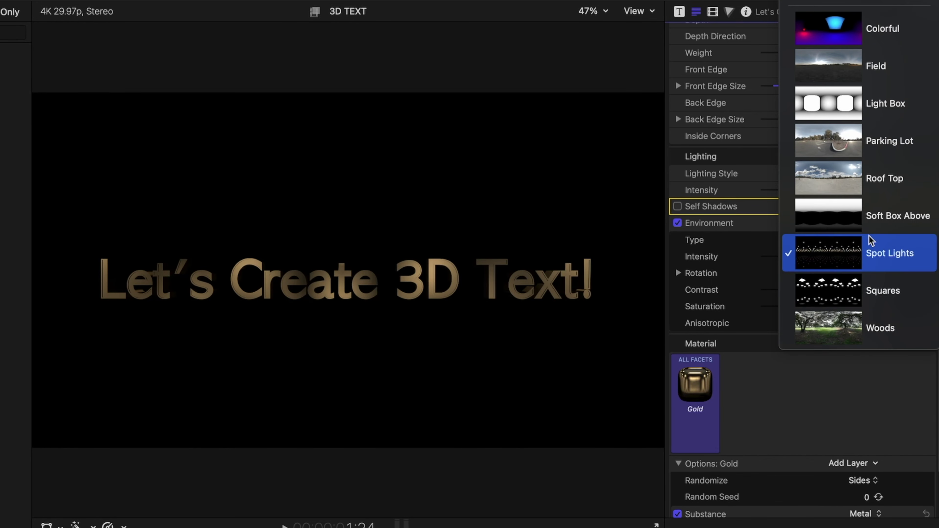
click(833, 295)
click(856, 245)
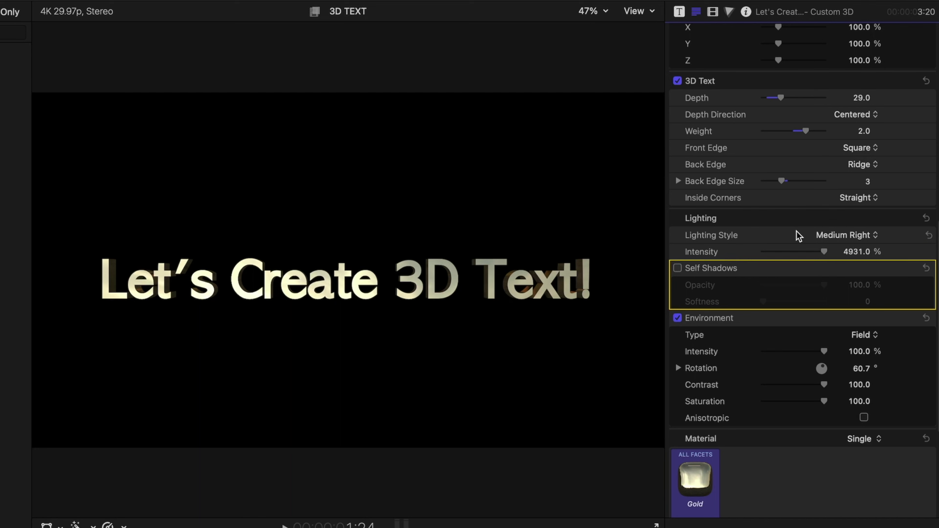
Change the gold title's lighting style to Above
click(857, 235)
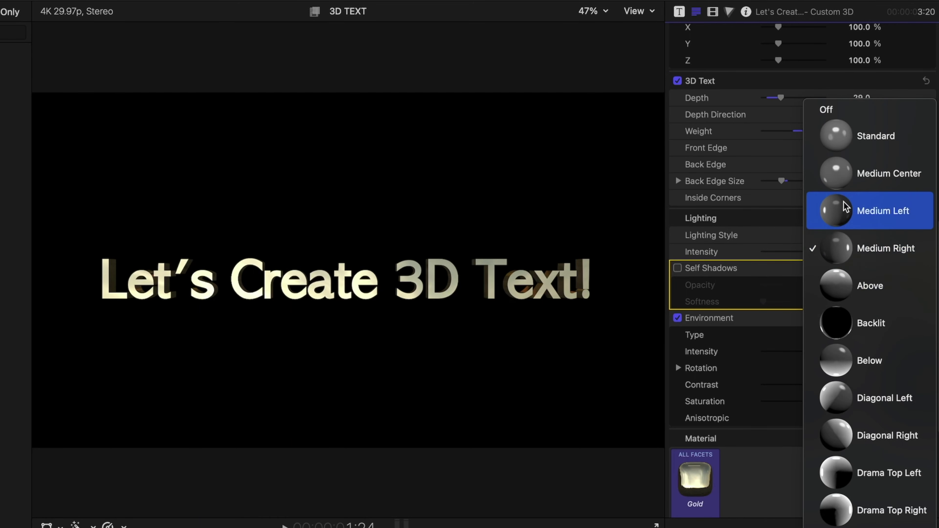
click(842, 283)
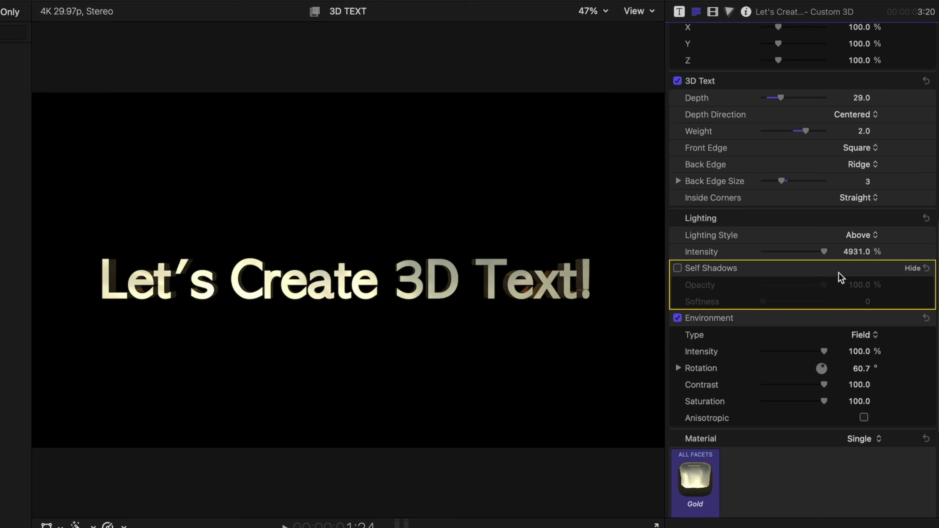
scroll(841, 278, down, 5)
drag(805, 451, 758, 460)
scroll(779, 331, up, 6)
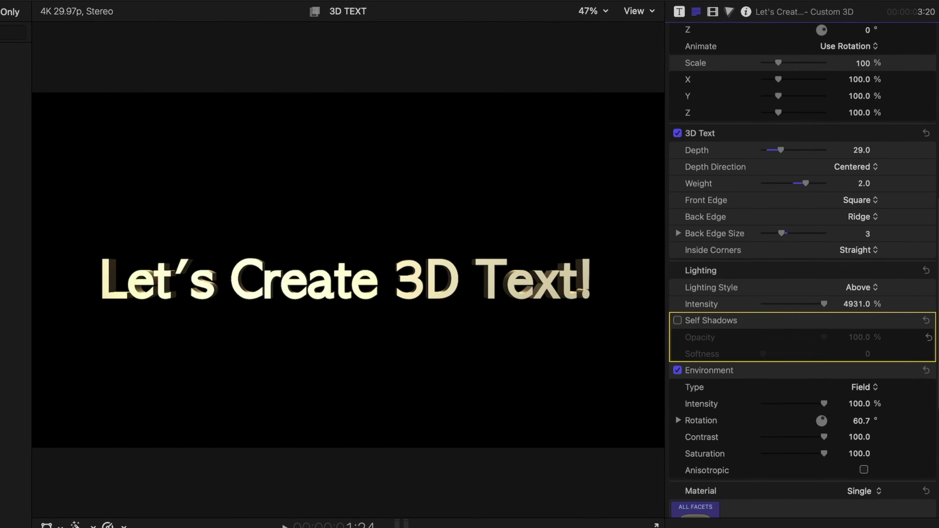
Turn on Self Shadows, toggling them off and on to compare, and leave them on
click(677, 320)
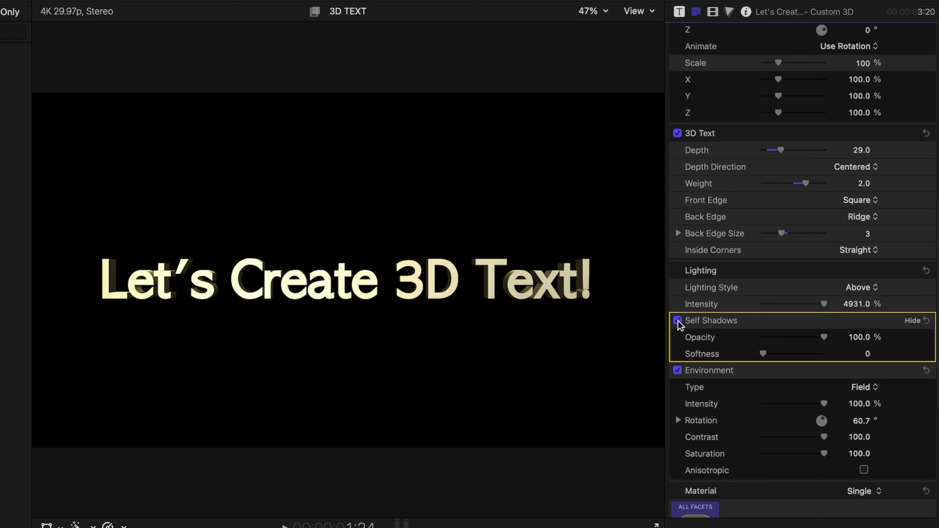
click(678, 320)
click(677, 320)
click(678, 320)
click(677, 320)
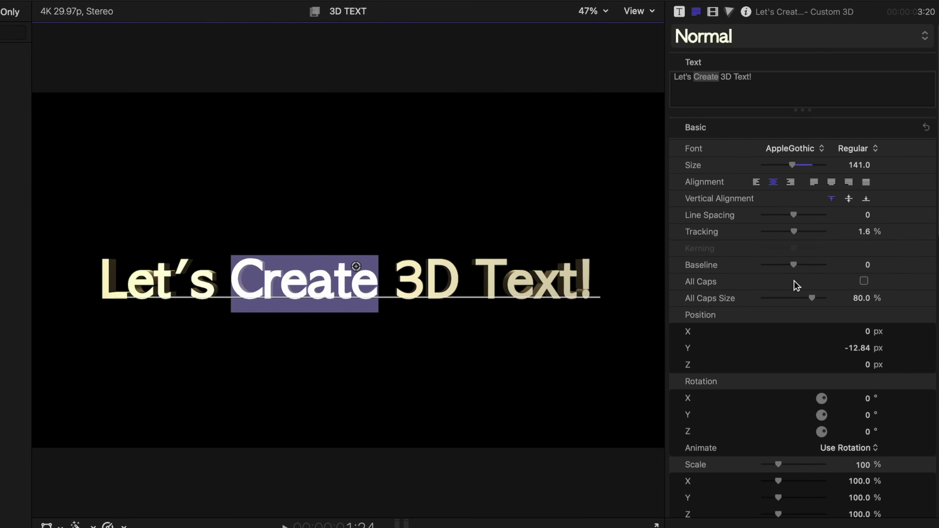
Enlarge the word Create by raising its Size
scroll(803, 306, down, 10)
scroll(832, 327, down, 5)
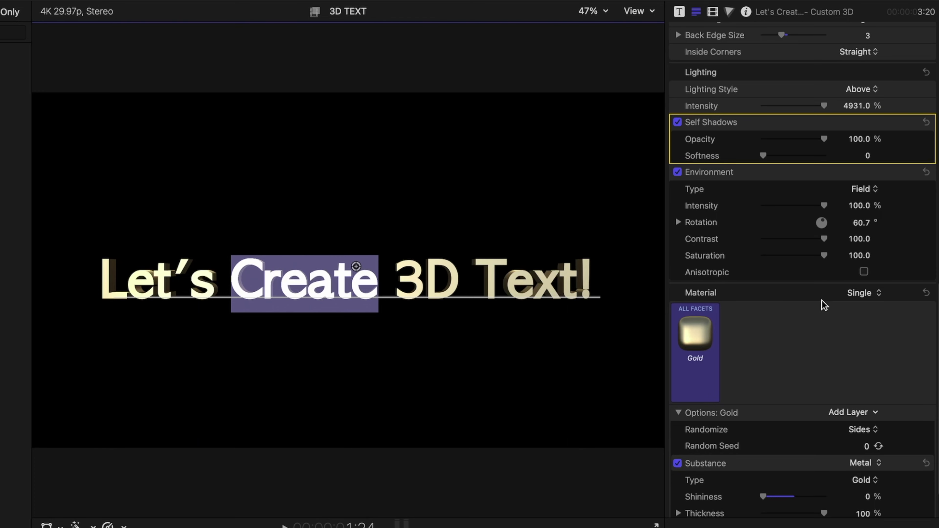
scroll(813, 299, up, 10)
drag(804, 166, 810, 167)
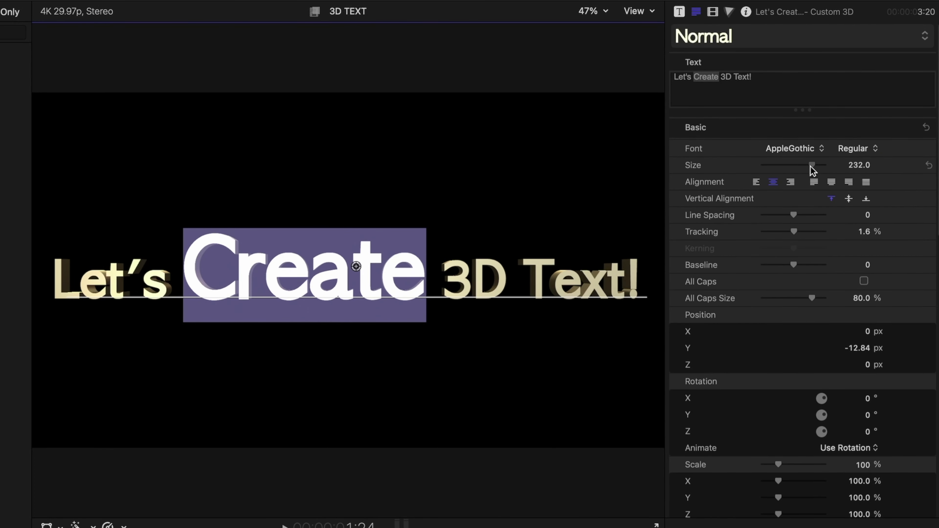
Give Let's Bevel Ring front and back edges, then spin the words to 1084° Y rotation
click(720, 77)
double_click(681, 76)
scroll(813, 296, down, 8)
click(862, 202)
click(880, 315)
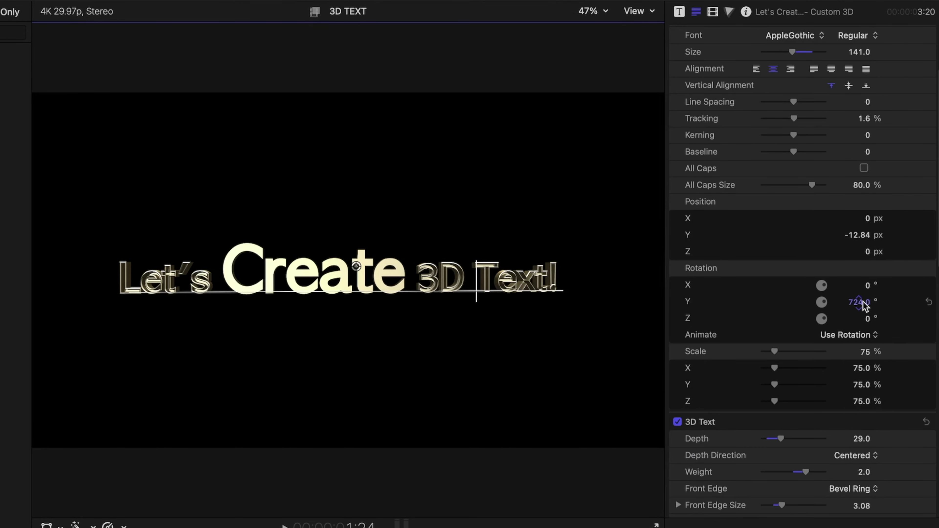
mouse_move(863, 304)
mouse_down()
mouse_move(863, 272)
mouse_move(858, 301)
mouse_up()
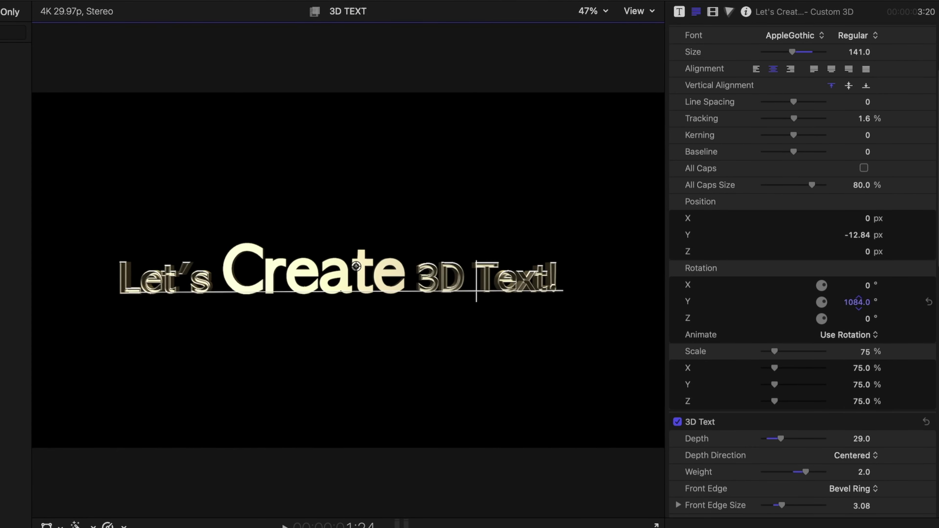
Animate the title by Word, each word doing a 360° Flip while moving in from the Right
click(679, 12)
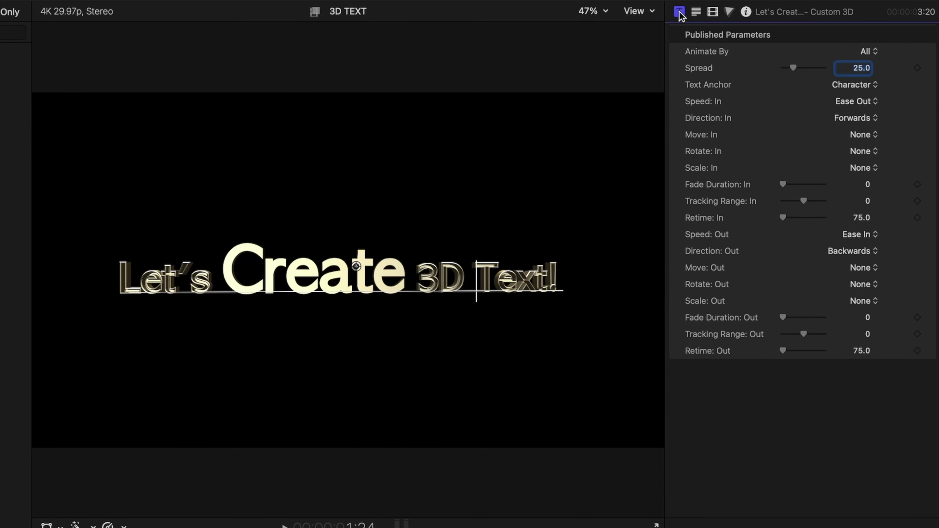
click(874, 53)
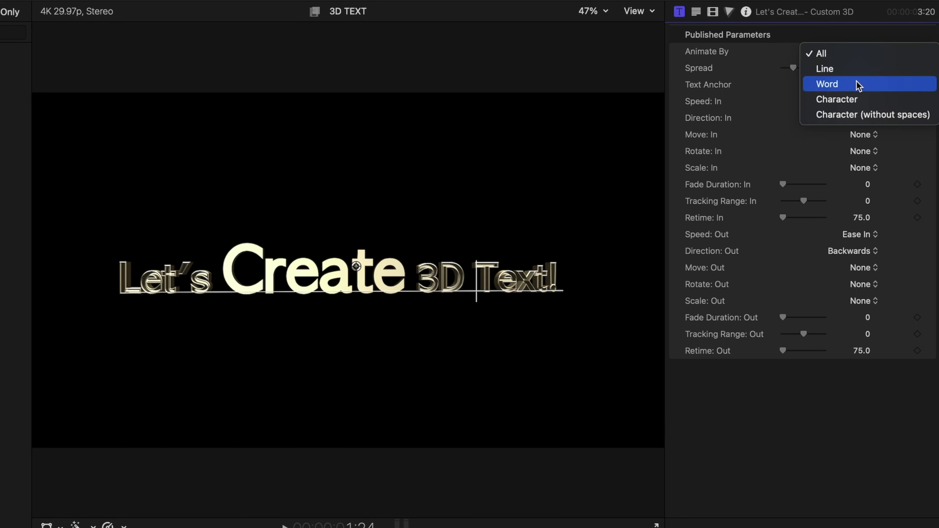
click(856, 84)
click(862, 134)
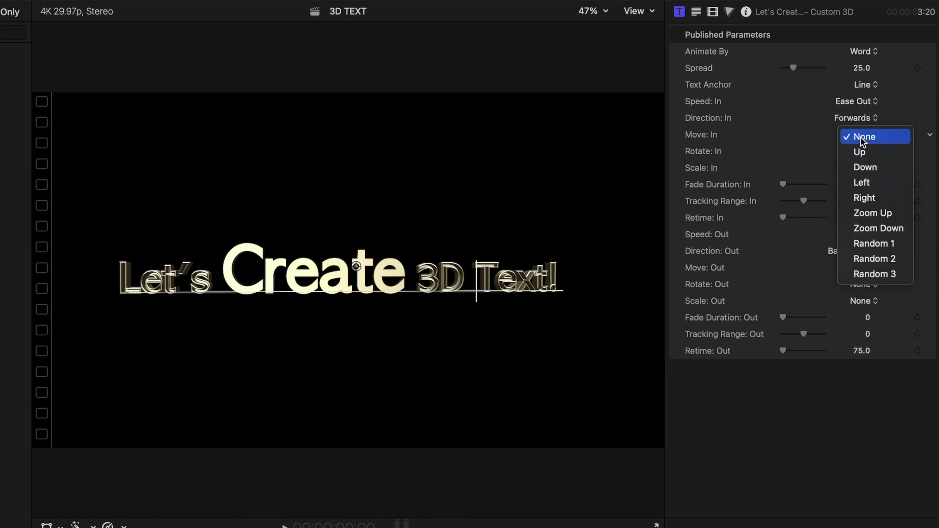
click(860, 136)
click(863, 151)
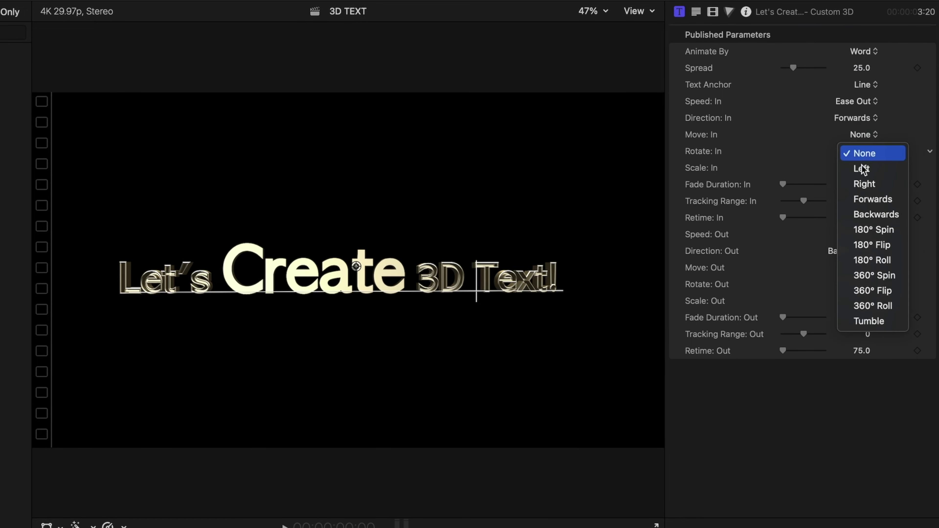
click(872, 290)
click(864, 136)
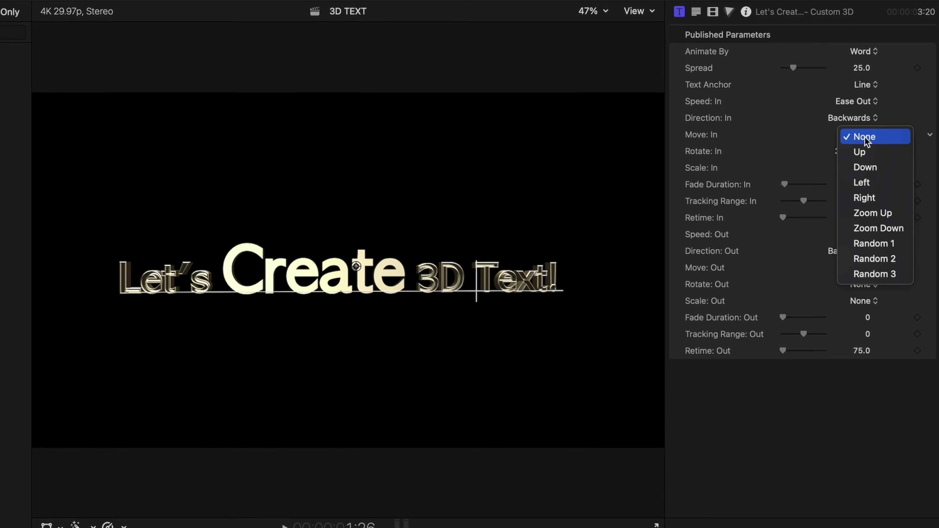
click(860, 197)
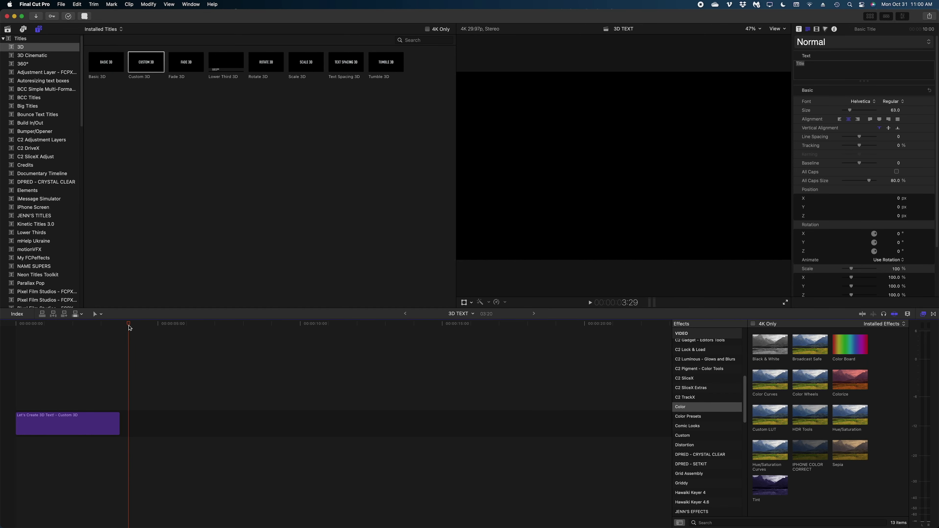
Connect a Basic Title at the playhead, raise its Size to 203, and make it 3D text
key(ctrl+t)
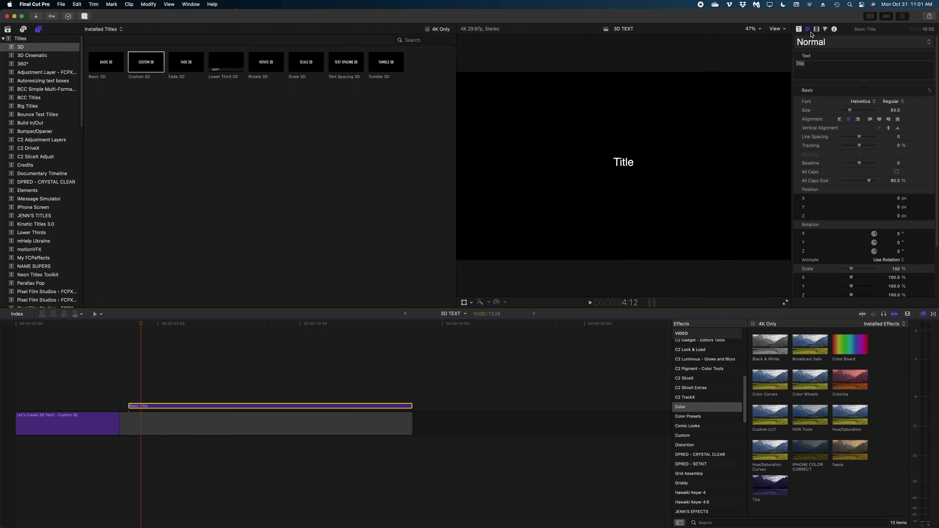
scroll(848, 107, down, 3)
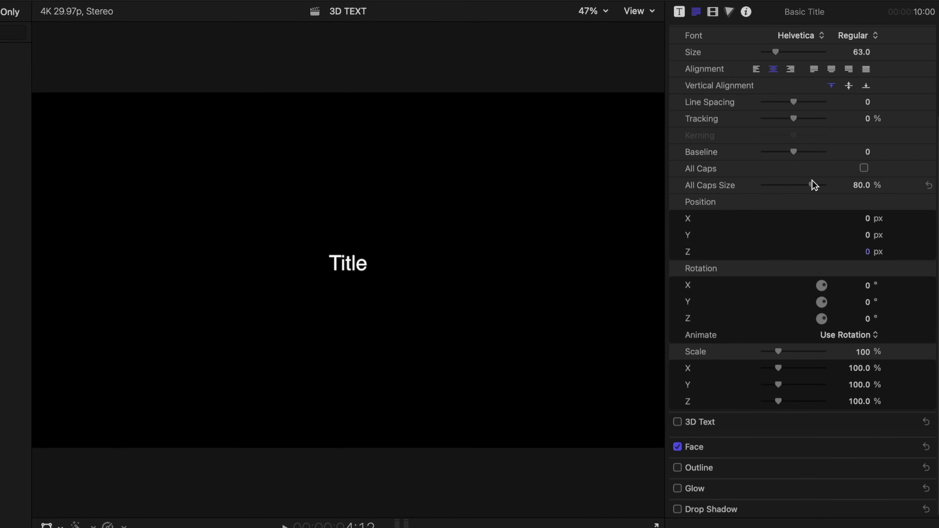
drag(794, 52, 806, 52)
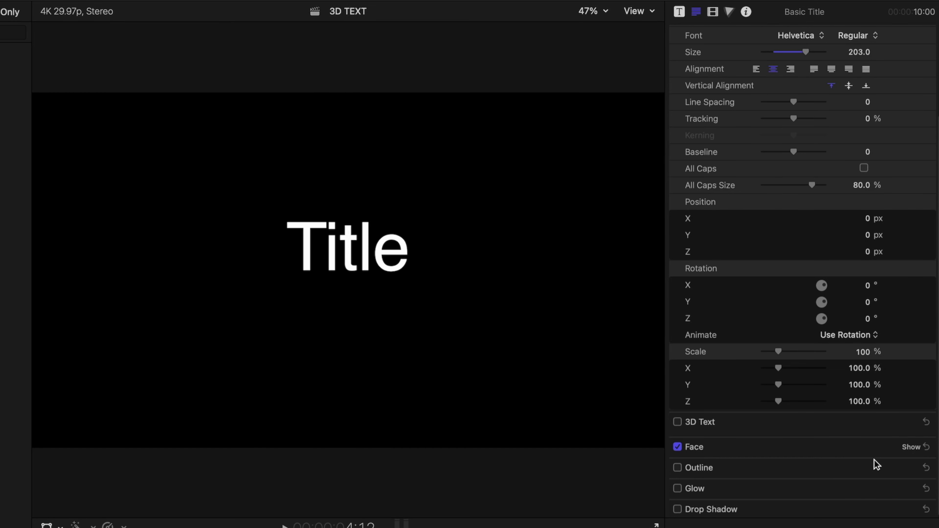
click(677, 422)
click(915, 422)
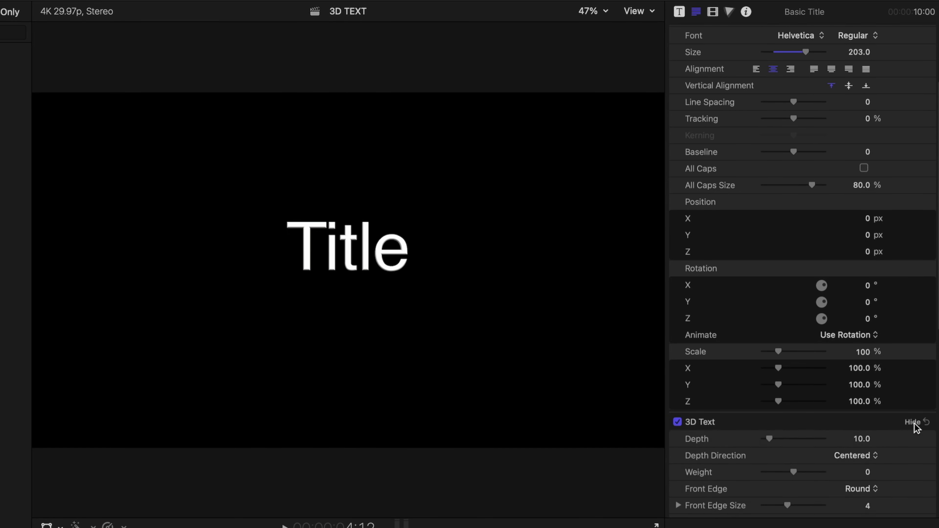
Give the 3D basic title a depth of 100 and a 19° Y rotation
scroll(870, 447, down, 5)
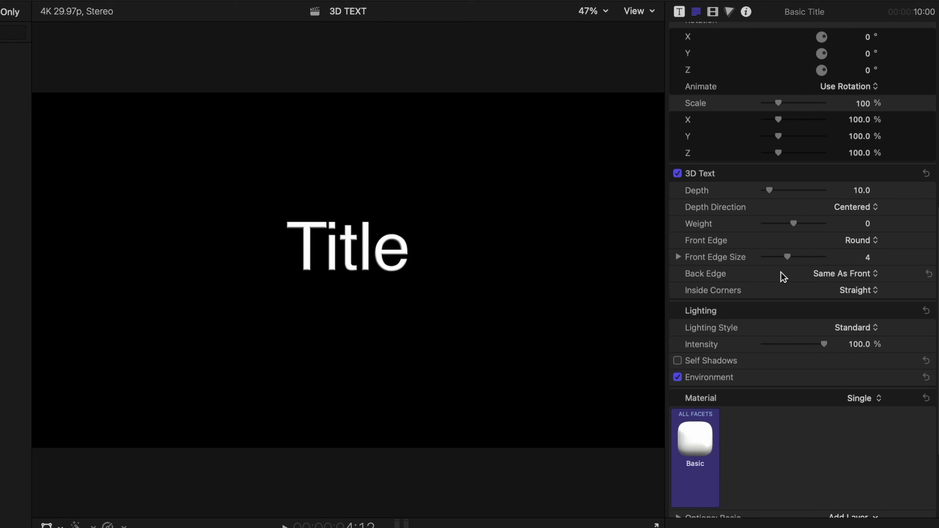
scroll(671, 372, down, 1)
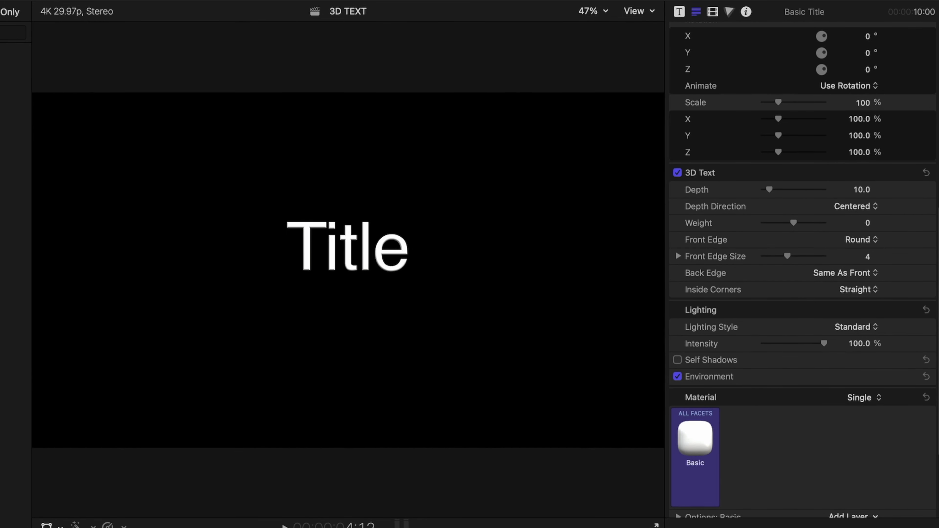
scroll(918, 251, up, 10)
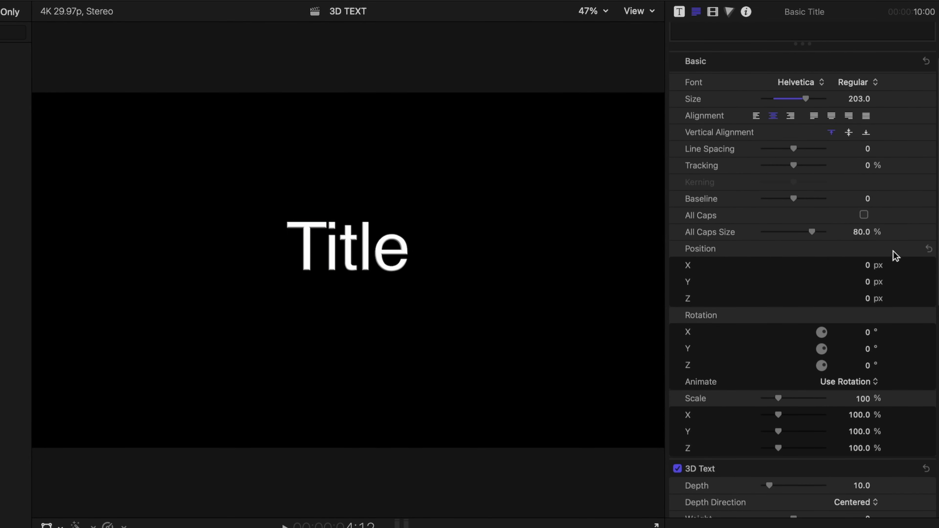
scroll(888, 272, down, 2)
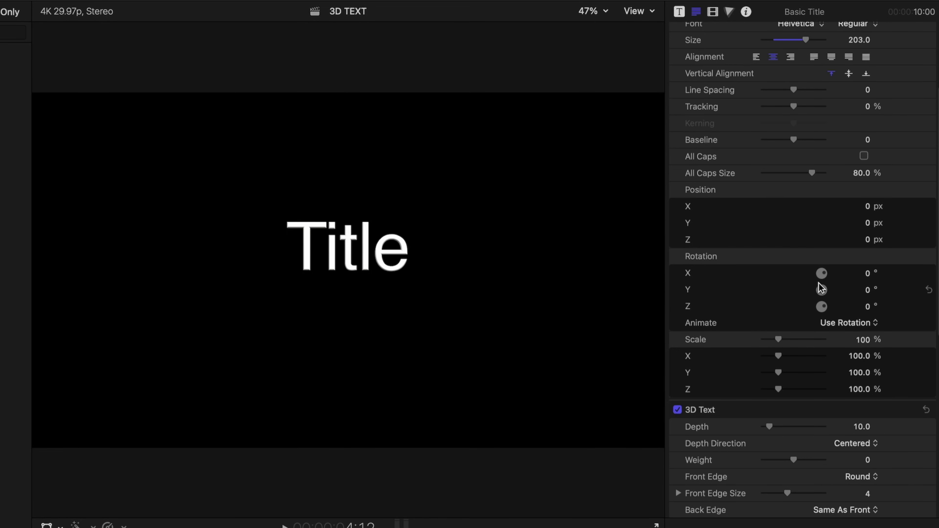
click(868, 273)
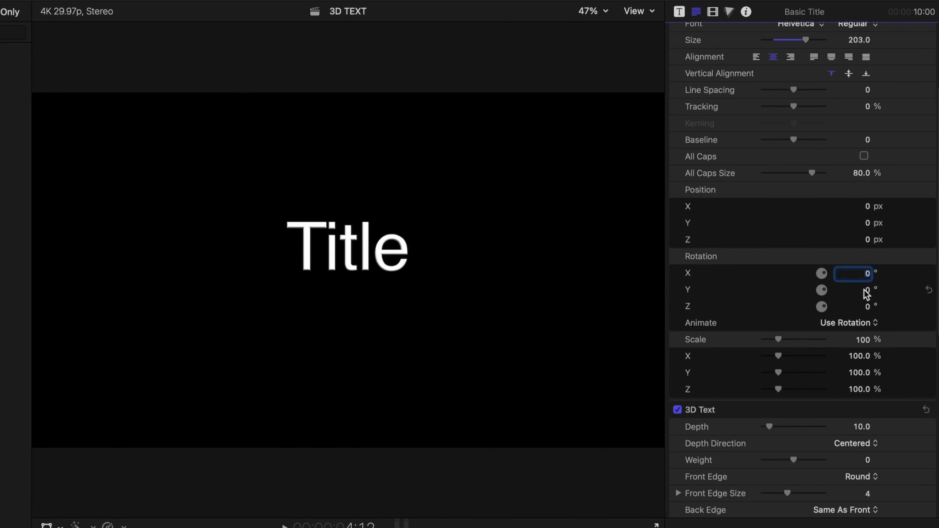
drag(867, 290, 890, 286)
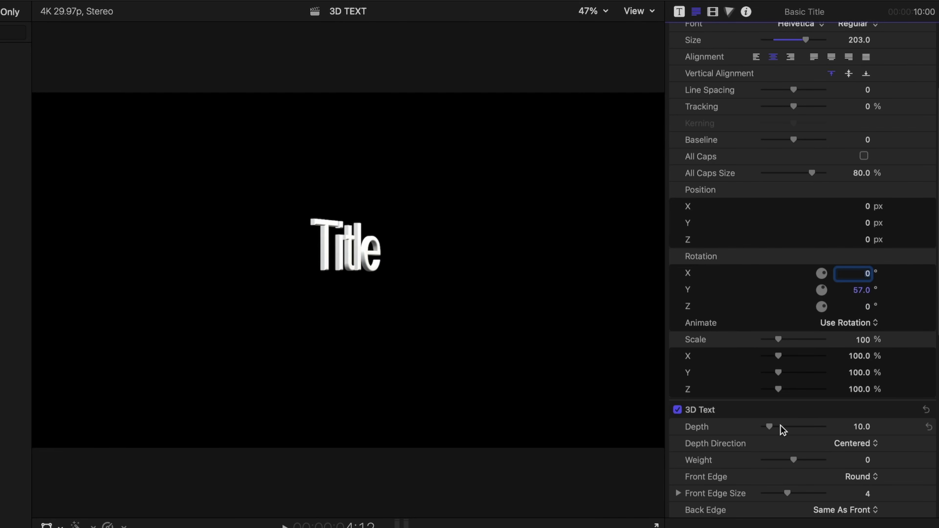
drag(780, 425, 824, 425)
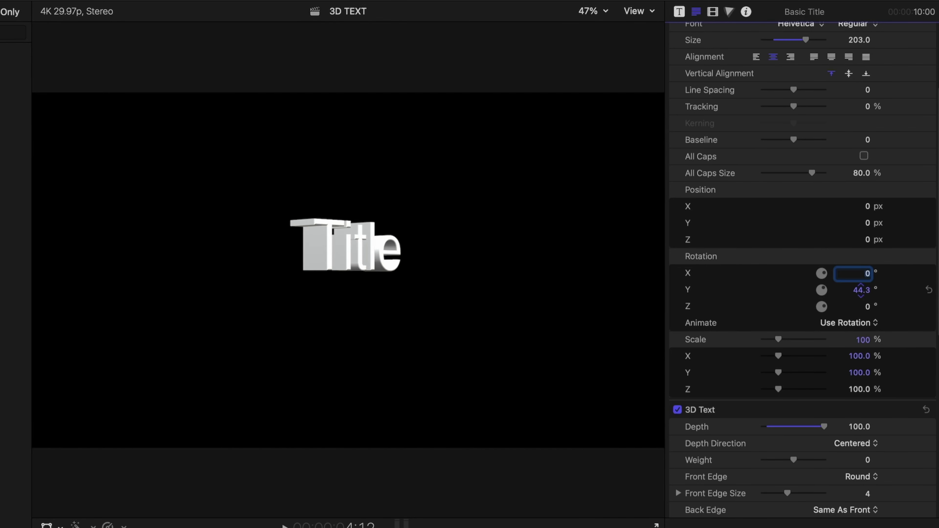
mouse_move(862, 295)
mouse_down()
mouse_move(833, 294)
mouse_move(860, 290)
mouse_up()
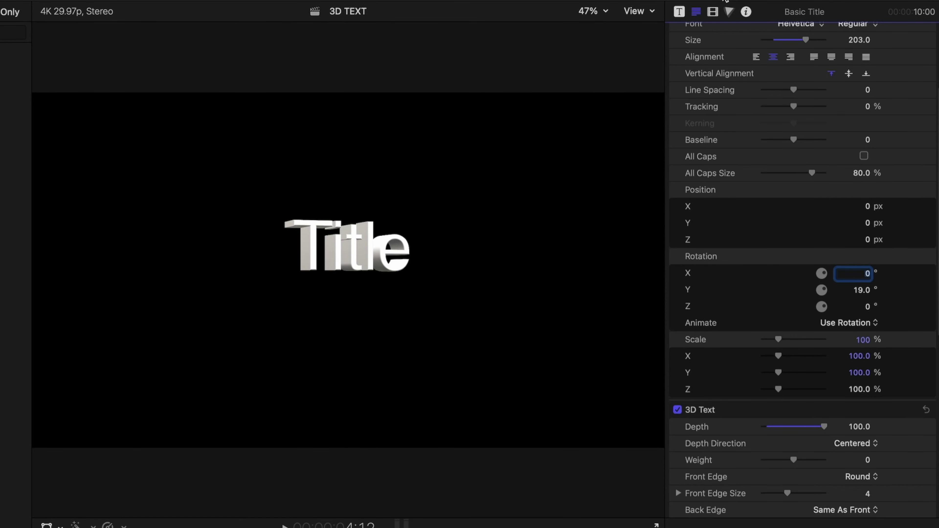
click(680, 12)
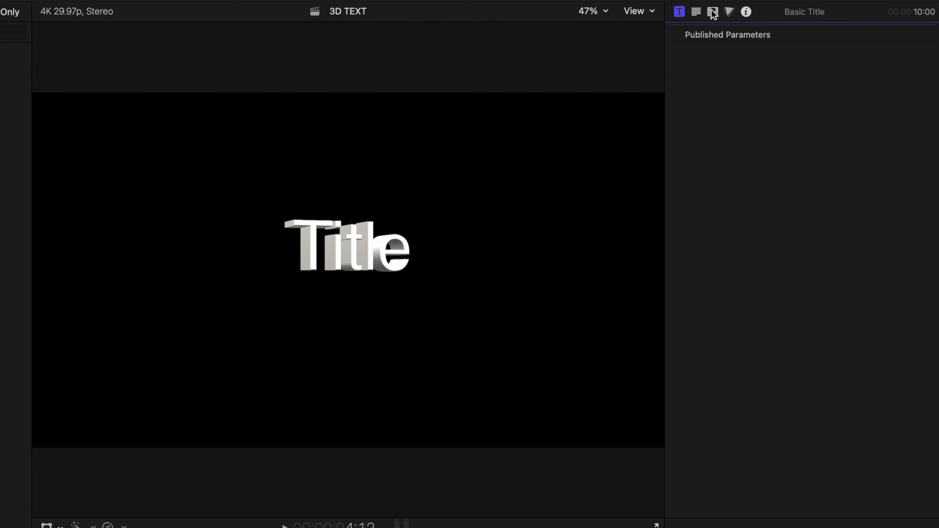
Rotate the basic title flat within the frame with the Transform Rotation dial
click(713, 12)
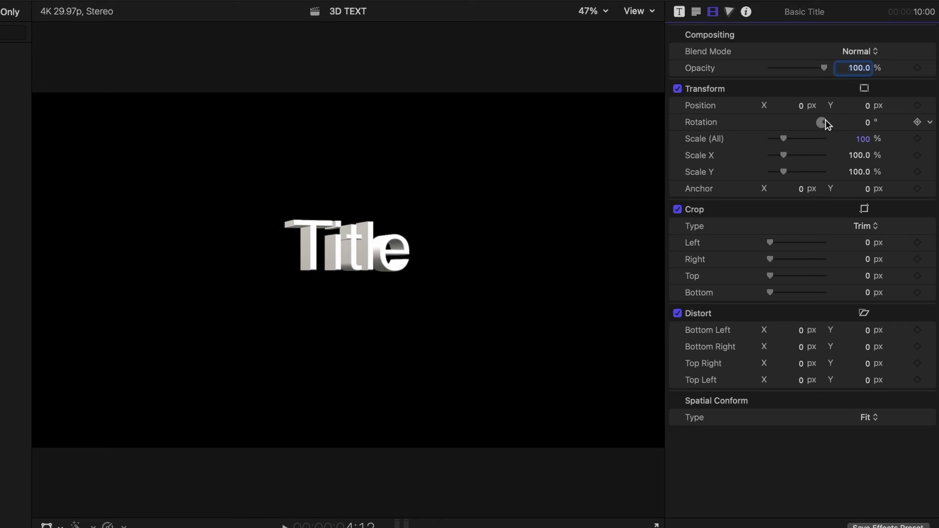
drag(825, 120, 823, 130)
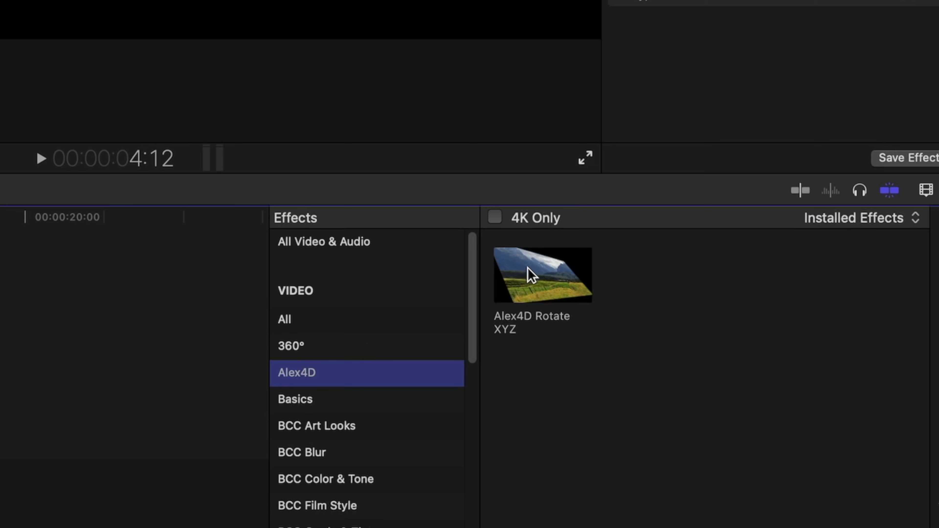
Apply Alex4D Rotate XYZ to the Basic Title and tilt it 103° around the X axis
drag(531, 274, 329, 449)
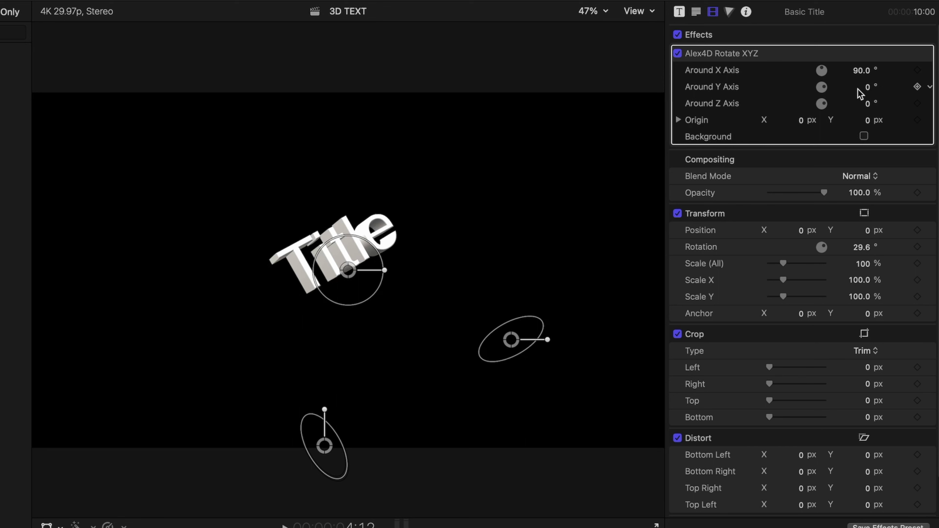
mouse_move(862, 76)
mouse_down()
mouse_move(900, 75)
mouse_move(826, 70)
mouse_move(885, 89)
mouse_move(867, 87)
mouse_up()
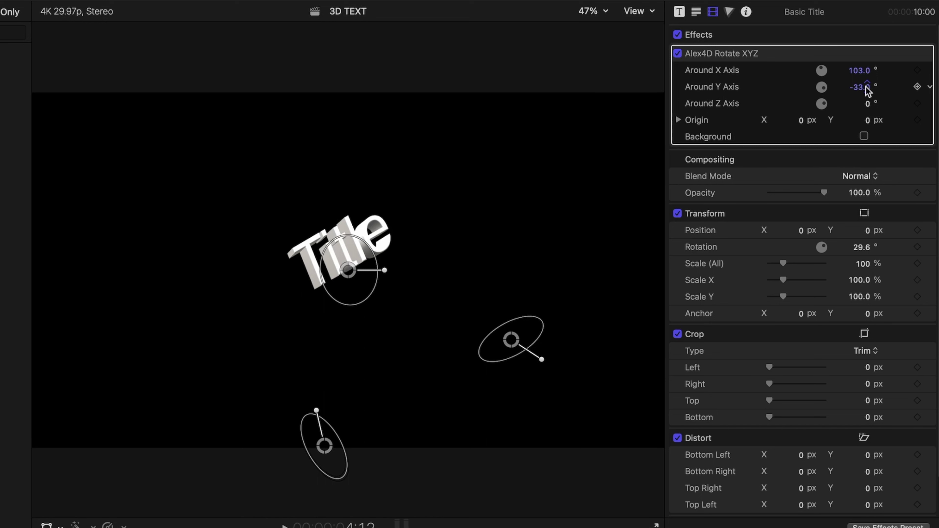